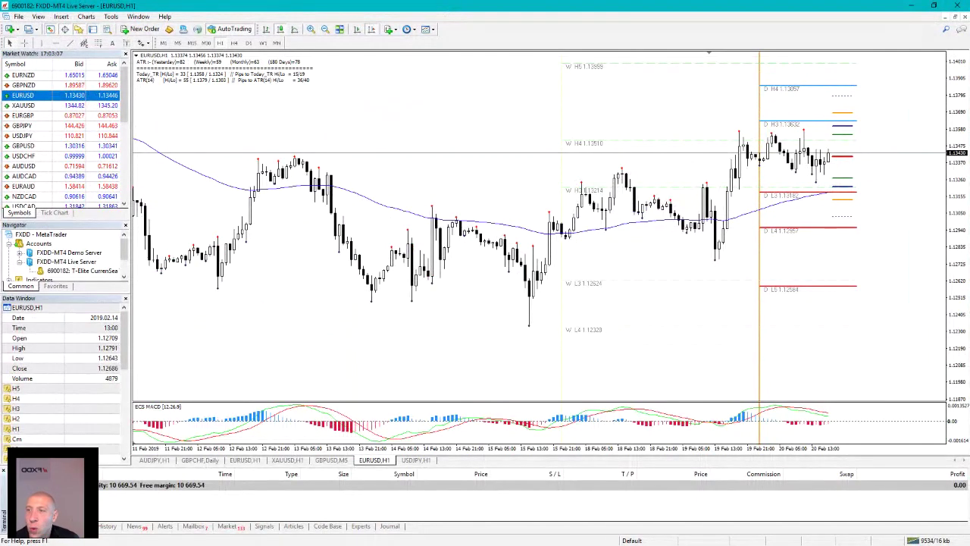
# - Review the currency pairs in Market Watch and the Forex group in the full Symbols list
pyautogui.scroll(-2, 66, 121)
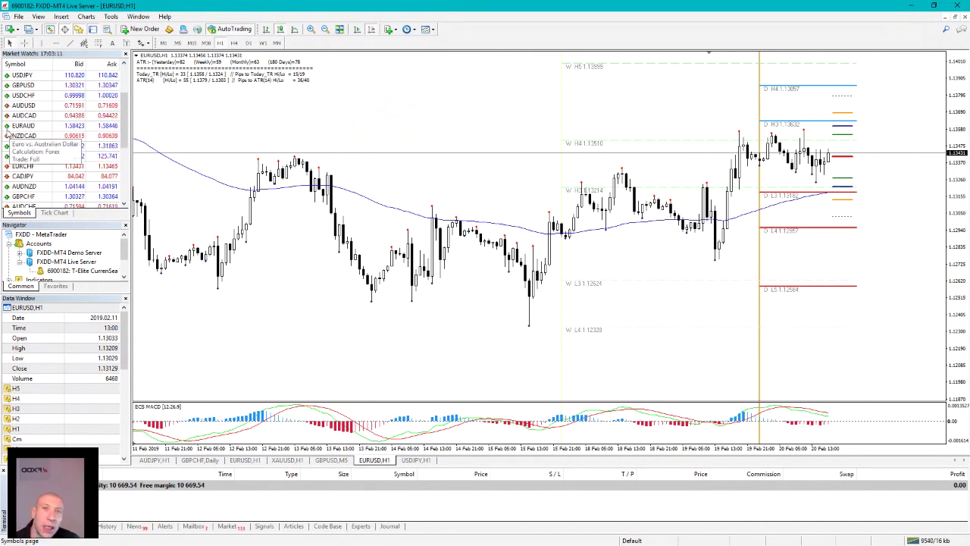
pyautogui.scroll(-2, 45, 133)
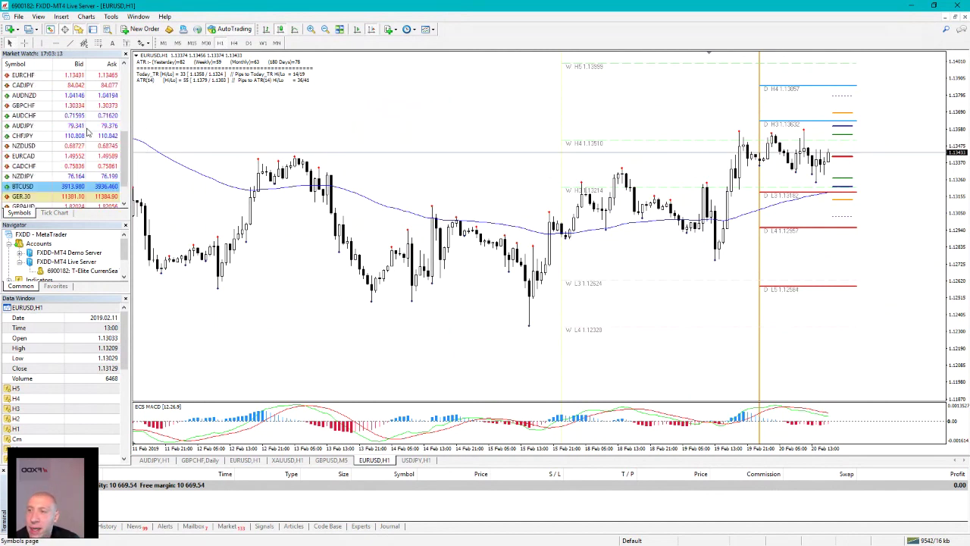
pyautogui.scroll(3, 89, 132)
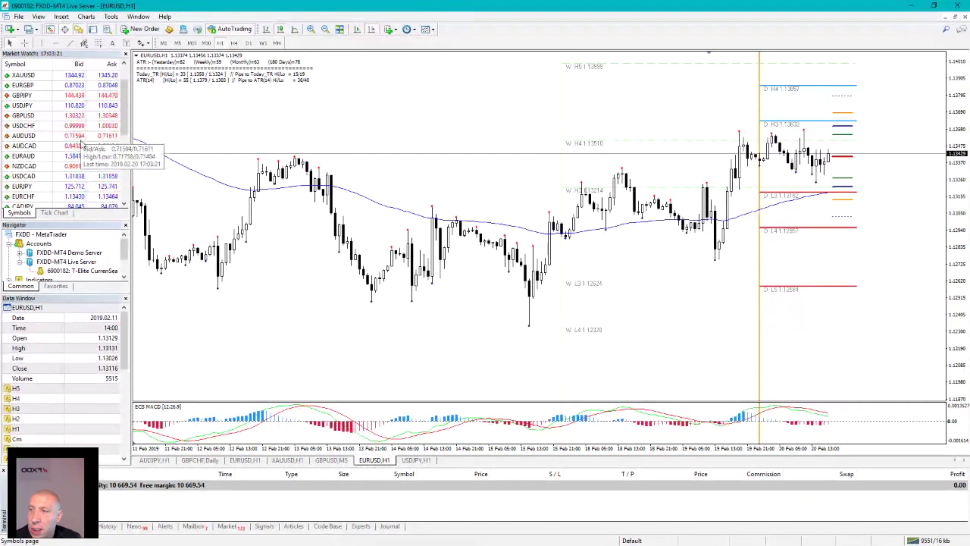
pyautogui.scroll(-2, 75, 148)
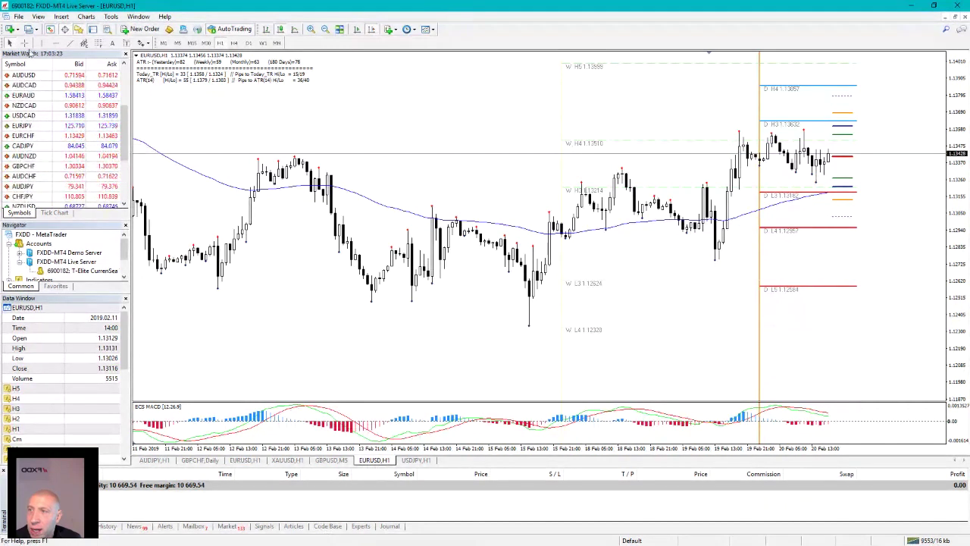
pyautogui.rightClick(27, 64)
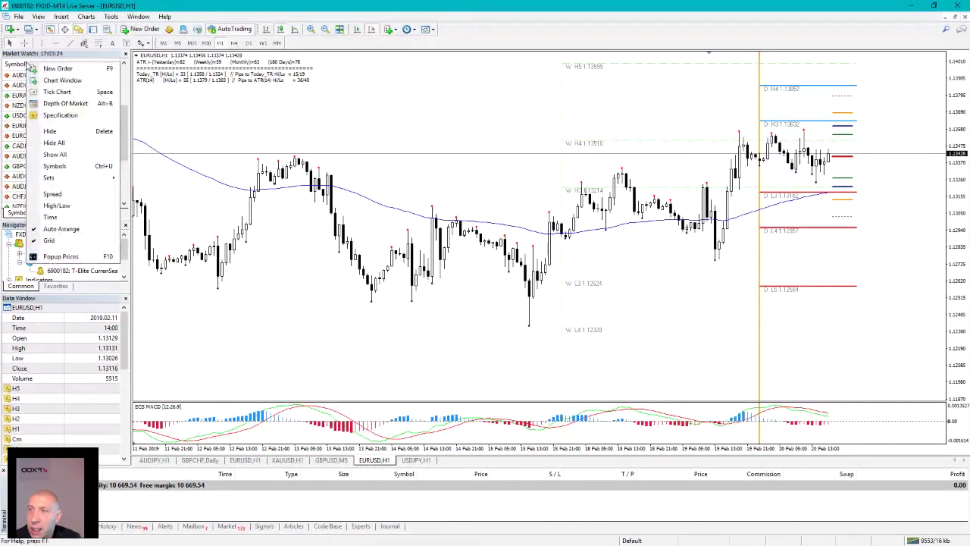
pyautogui.click(67, 167)
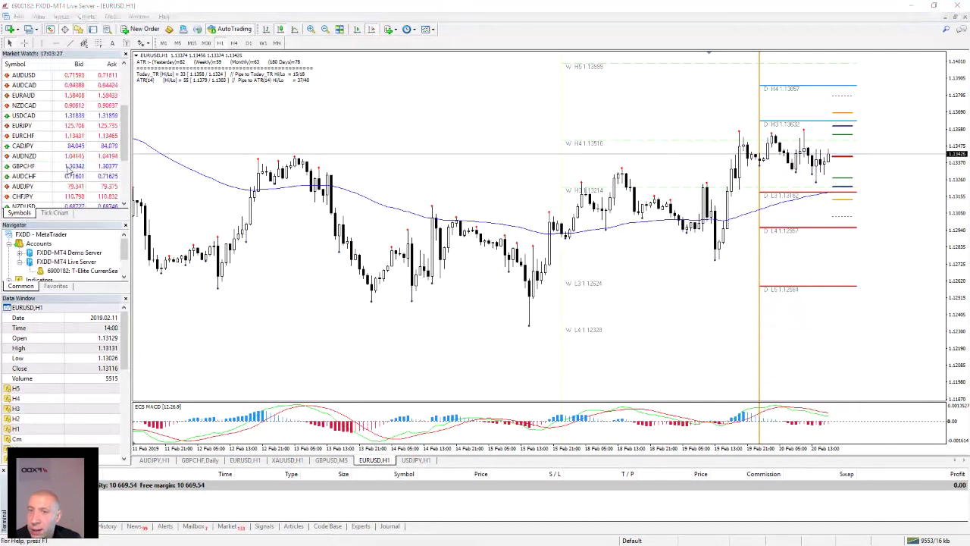
pyautogui.moveTo(867, 149); pyautogui.dragTo(302, 134)
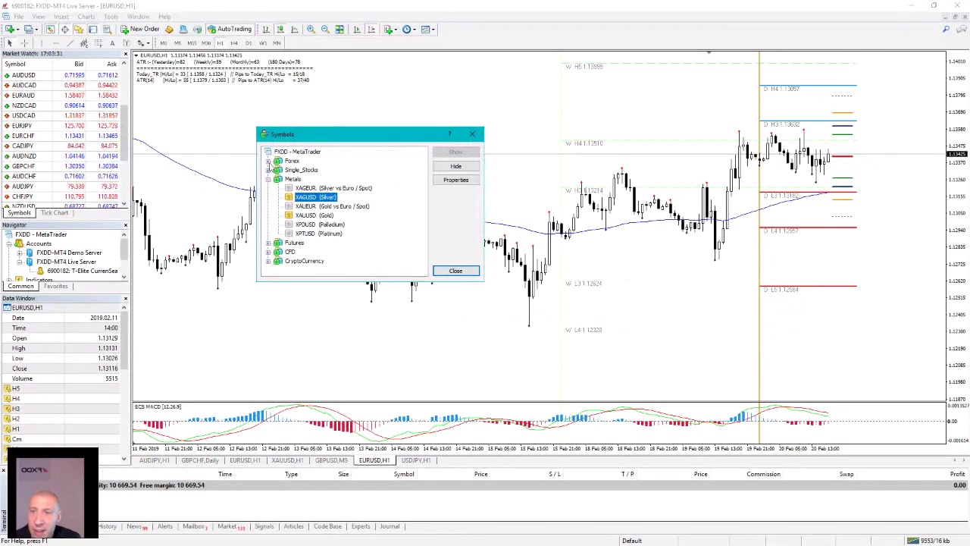
pyautogui.click(268, 162)
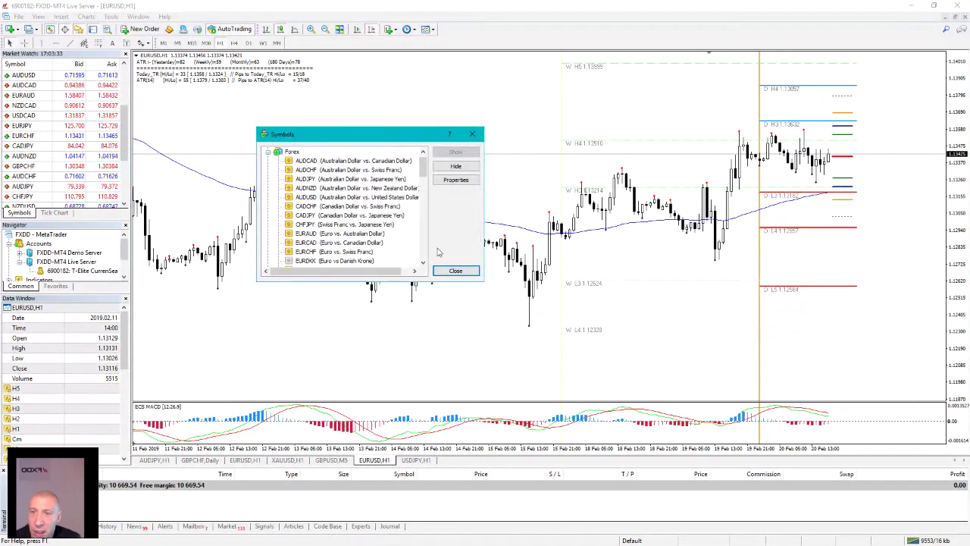
pyautogui.click(455, 271)
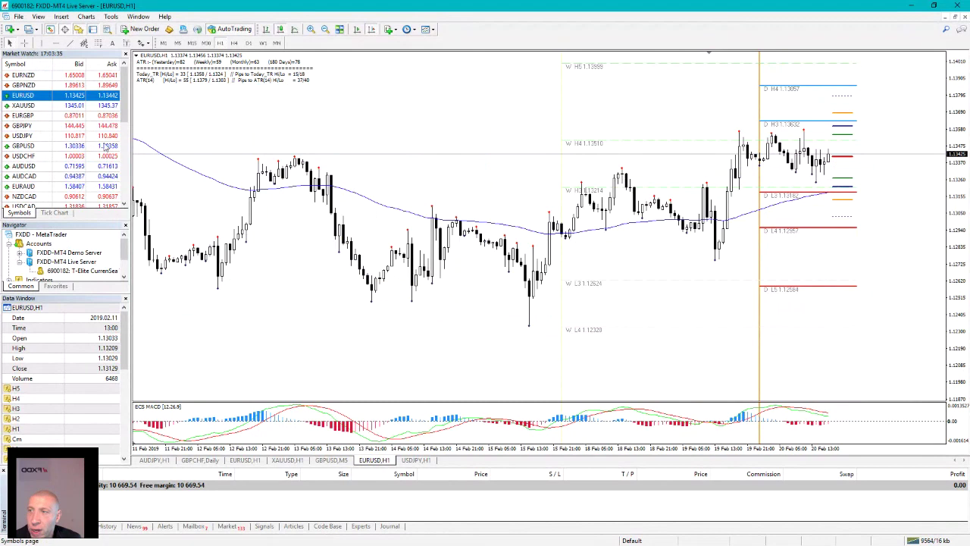
# - Load AUDCHF from Market Watch into both the EURUSD H1 chart and the AUDJPY H1 chart
pyautogui.scroll(-2, 91, 128)
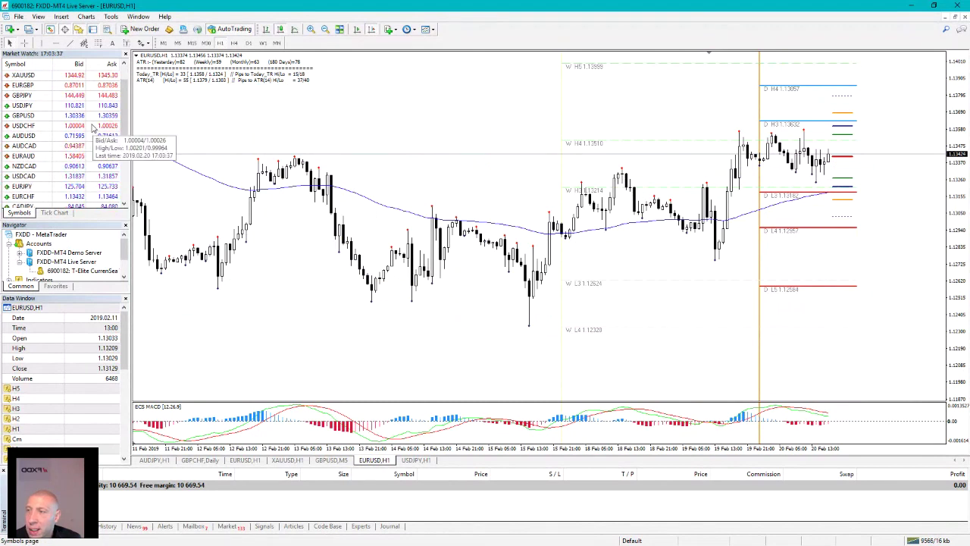
pyautogui.scroll(-1, 91, 127)
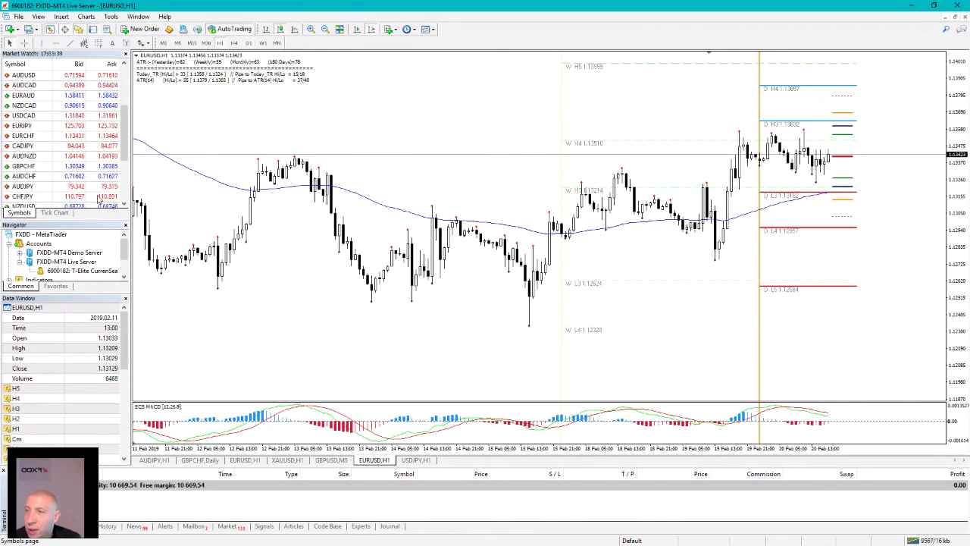
pyautogui.moveTo(88, 175); pyautogui.dragTo(777, 155)
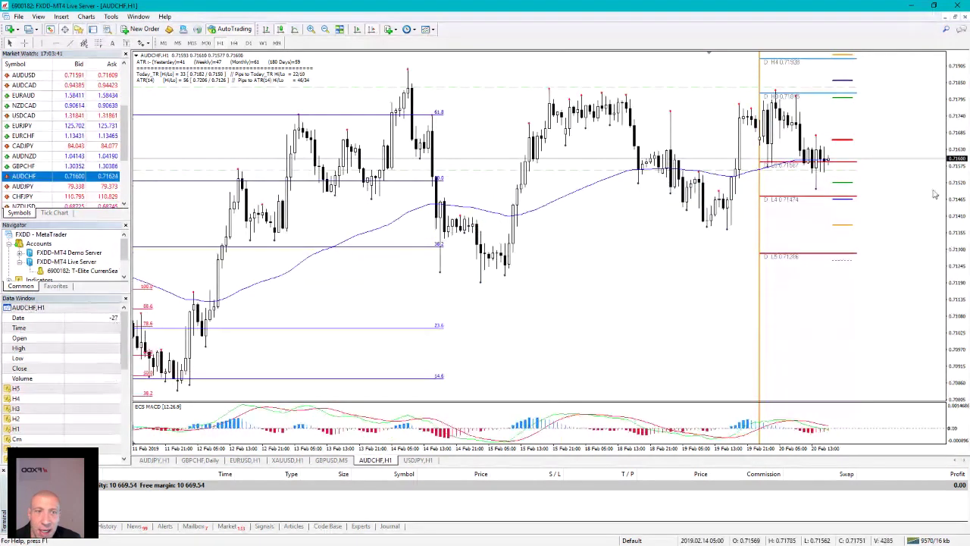
pyautogui.click(154, 460)
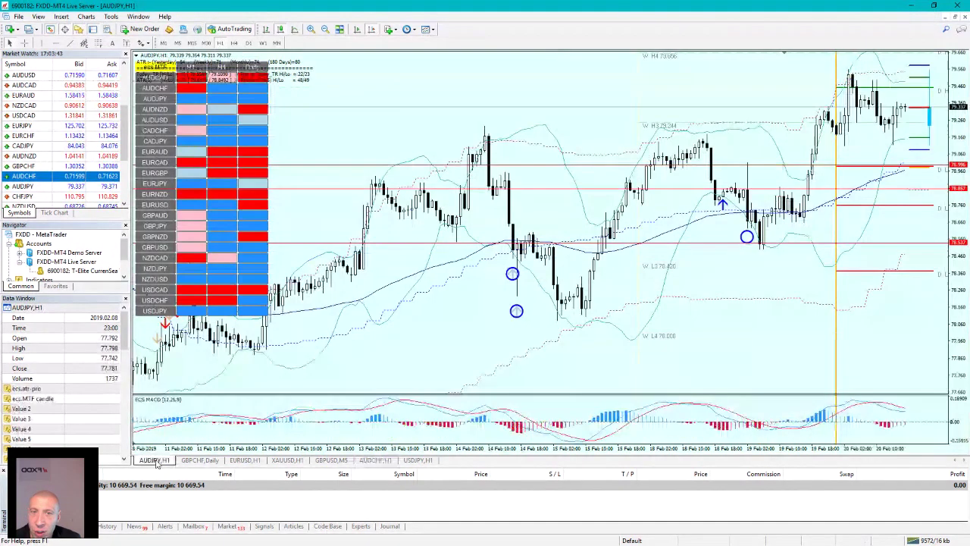
pyautogui.moveTo(69, 180); pyautogui.dragTo(498, 178)
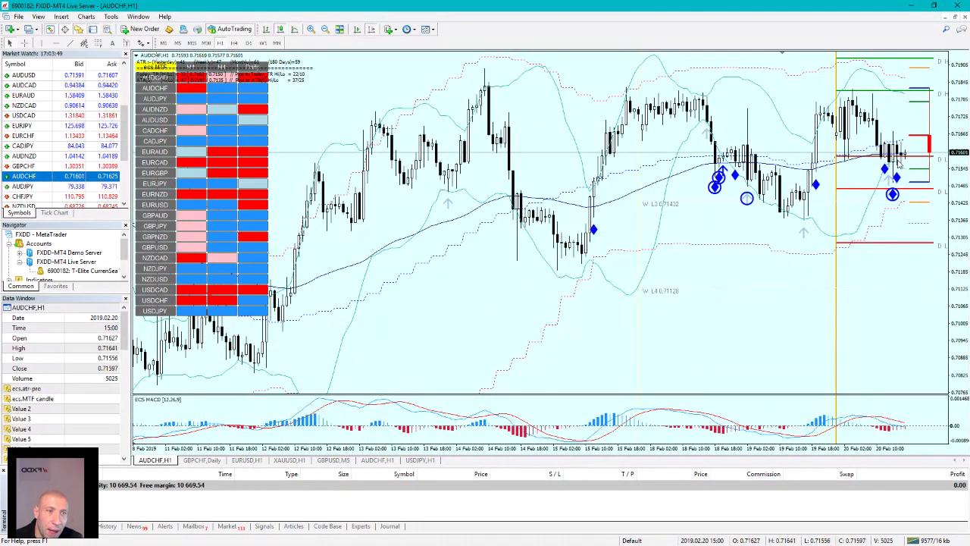
# - Place an instant-execution buy order for 0.20 lots of AUDCHF
pyautogui.press('F9')
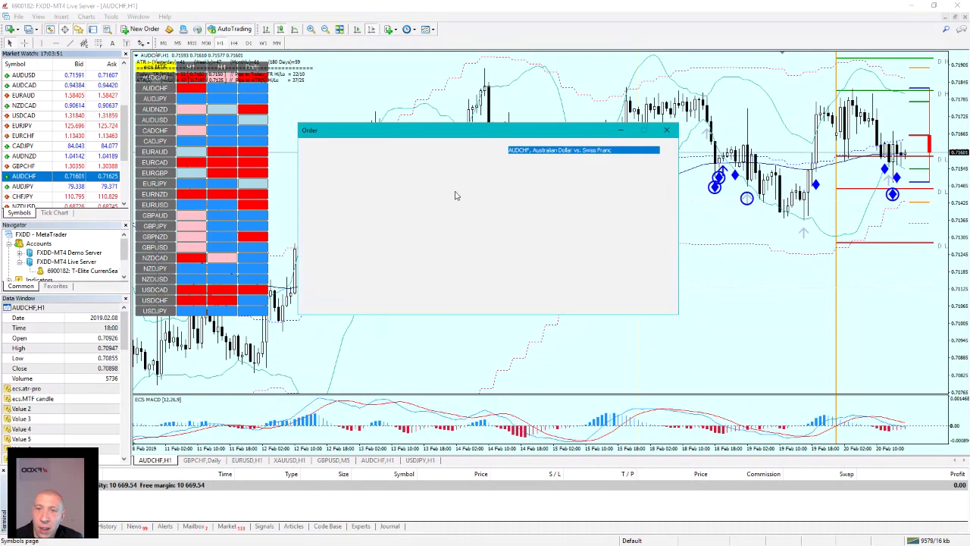
pyautogui.click(618, 255)
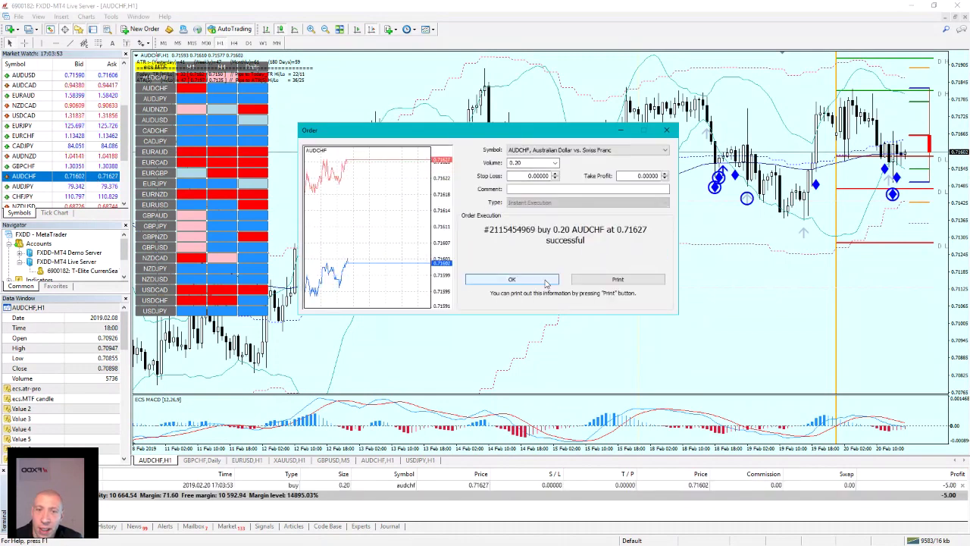
pyautogui.click(512, 281)
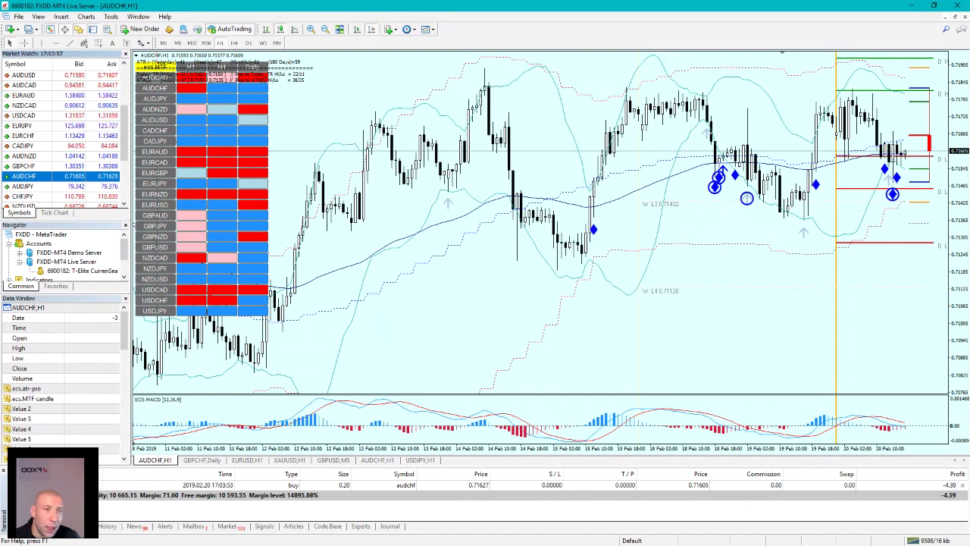
# - Modify the open AUDCHF buy order with a stop loss of 0.71300 and a take profit of 0.72100
pyautogui.doubleClick(554, 485)
pyautogui.click(531, 245)
pyautogui.moveTo(529, 260); pyautogui.dragTo(544, 264)
pyautogui.write('300')
pyautogui.click(626, 245)
pyautogui.moveTo(620, 260); pyautogui.dragTo(656, 265)
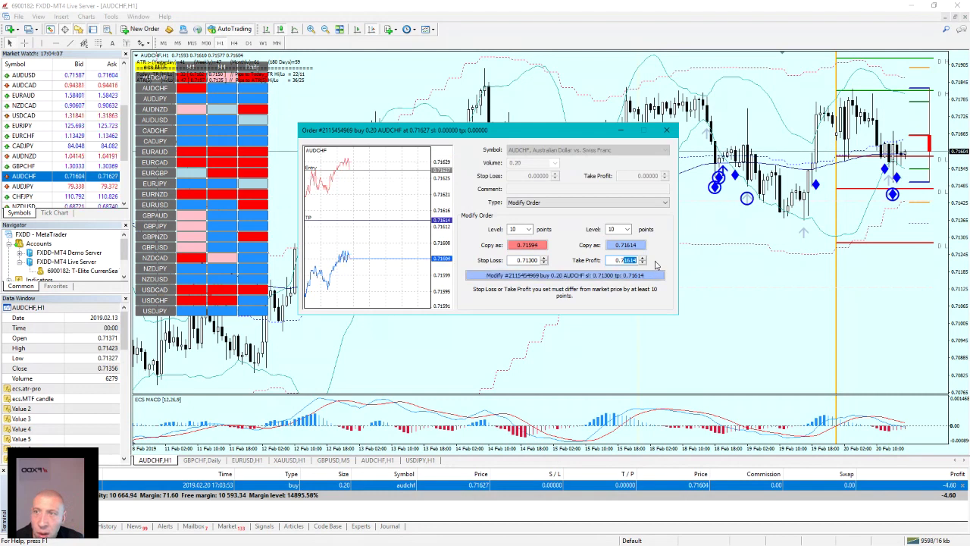
pyautogui.write('2000')
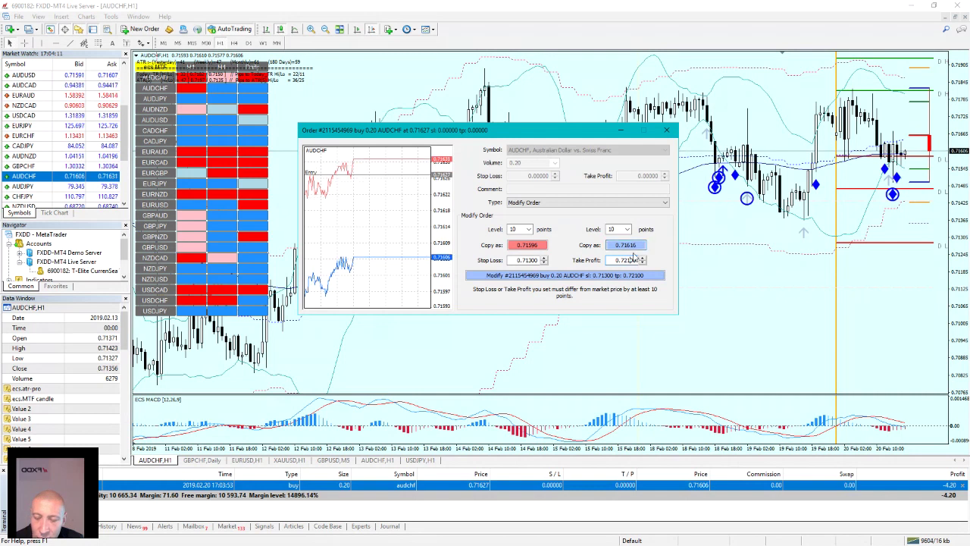
pyautogui.click(528, 277)
pyautogui.click(512, 280)
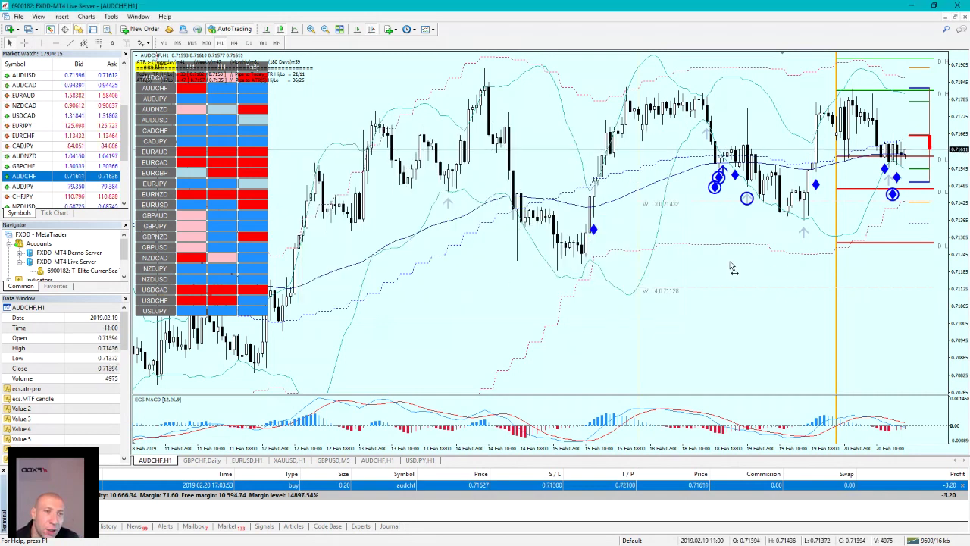
# - Collapse the FXDD-MT4 Live Server entry and the whole Accounts branch in the Navigator
pyautogui.scroll(-3, 812, 136)
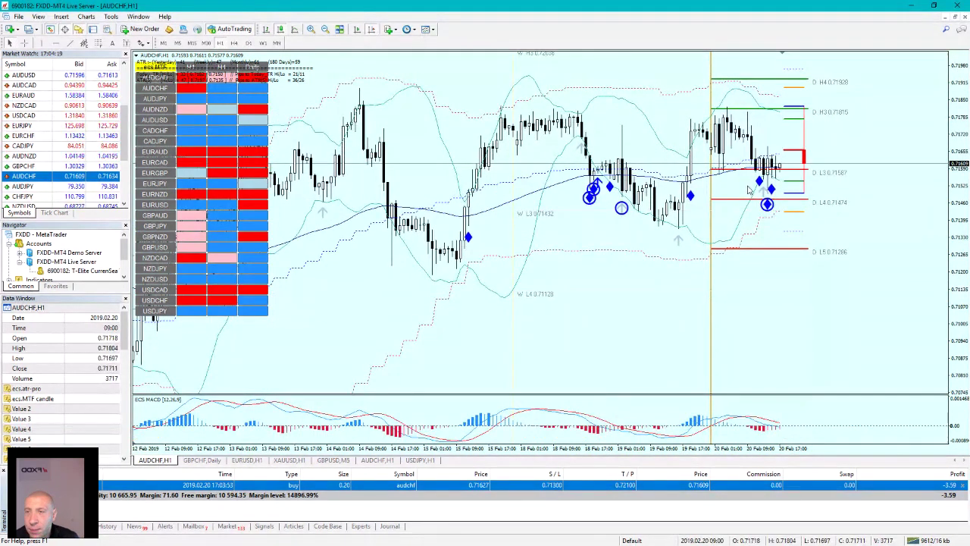
pyautogui.click(20, 261)
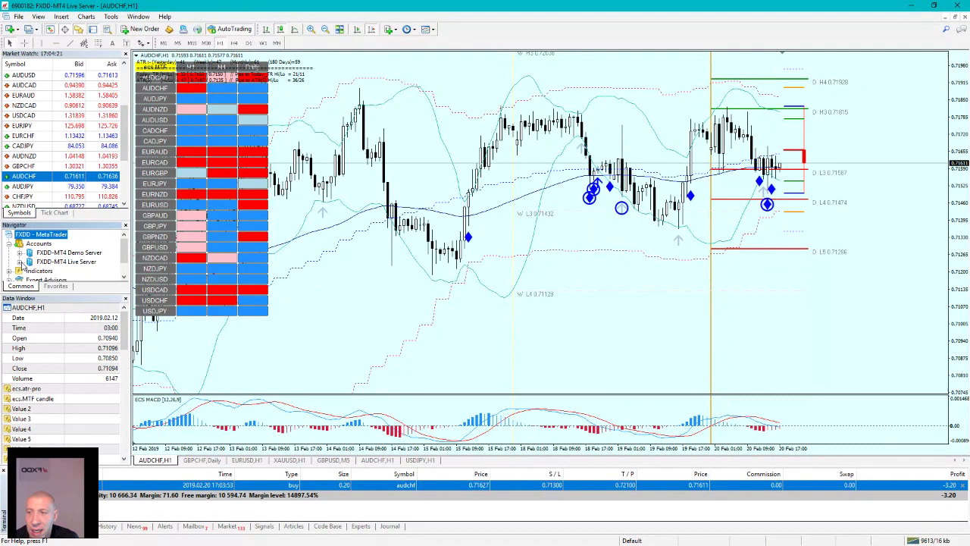
pyautogui.click(10, 244)
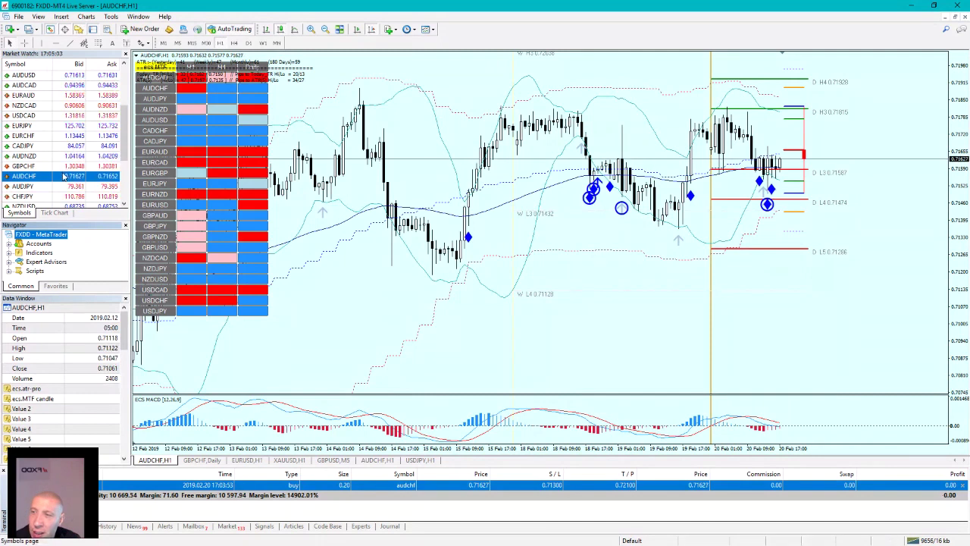
# - Load CADCHF from Market Watch into the H1 chart with the pair table and check its D HTFH3 level
pyautogui.scroll(3, 59, 166)
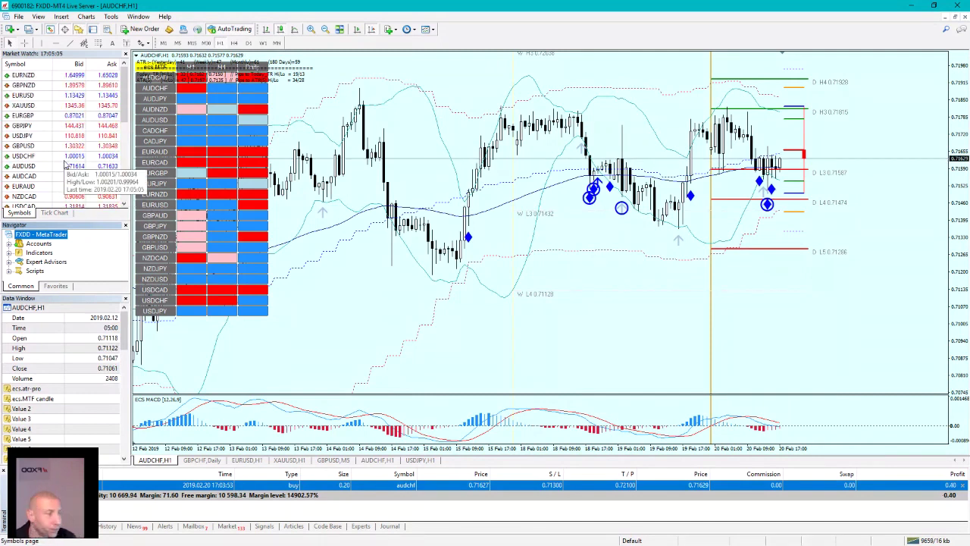
pyautogui.scroll(-3, 51, 112)
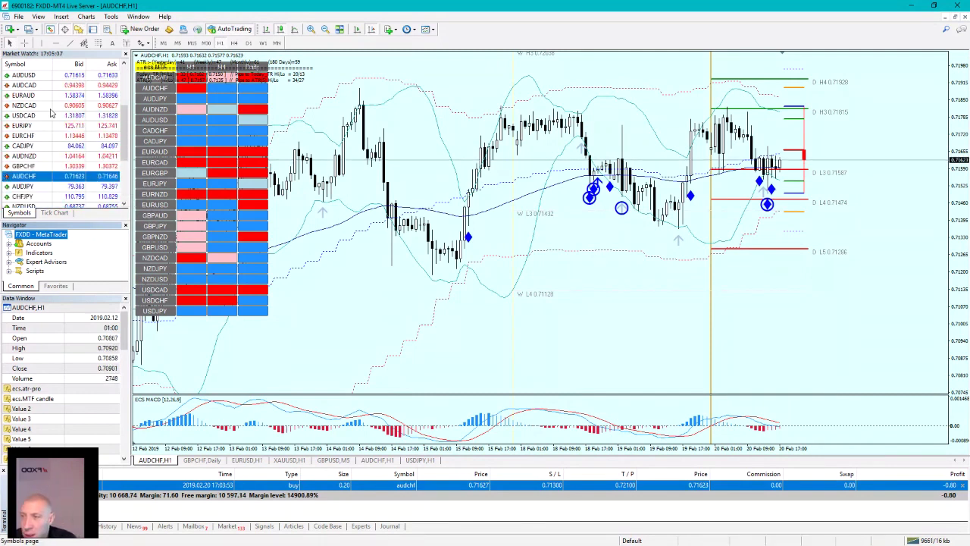
pyautogui.scroll(-2, 50, 161)
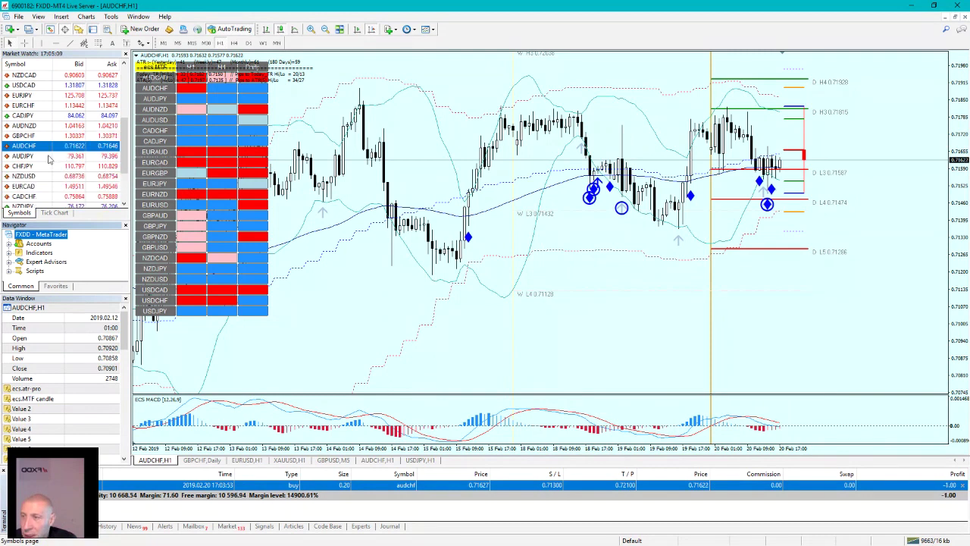
pyautogui.click(52, 166)
pyautogui.moveTo(52, 165); pyautogui.dragTo(425, 172)
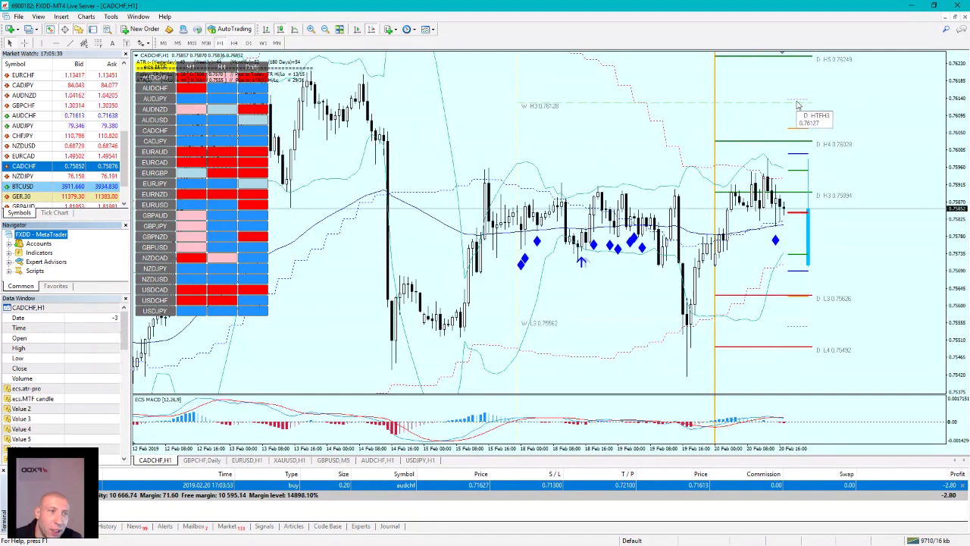
pyautogui.moveTo(798, 104)
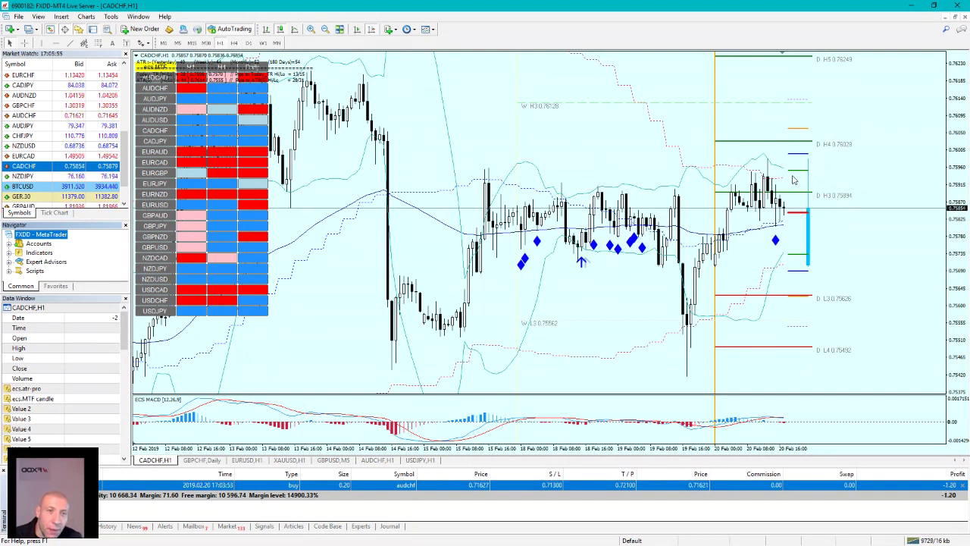
# - Return the H1 chart to AUDCHF and compress its price scale to view the levels up to D H5
pyautogui.scroll(-5, 122, 122)
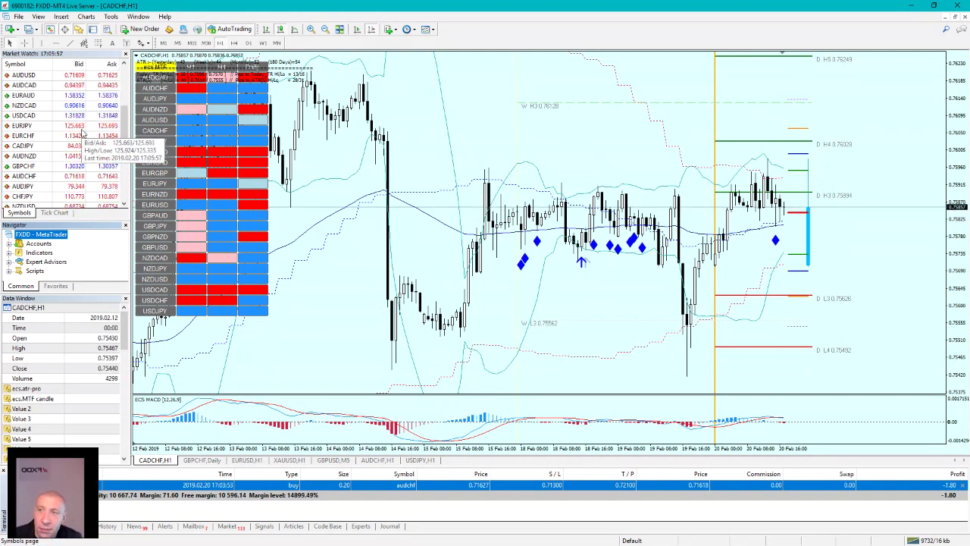
pyautogui.moveTo(86, 116)
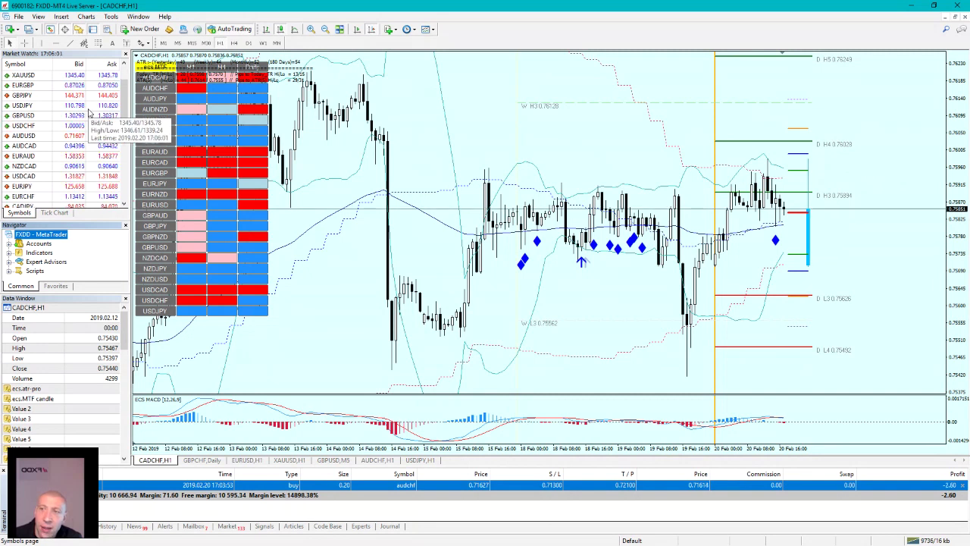
pyautogui.scroll(-3, 87, 116)
pyautogui.moveTo(106, 176); pyautogui.dragTo(531, 227)
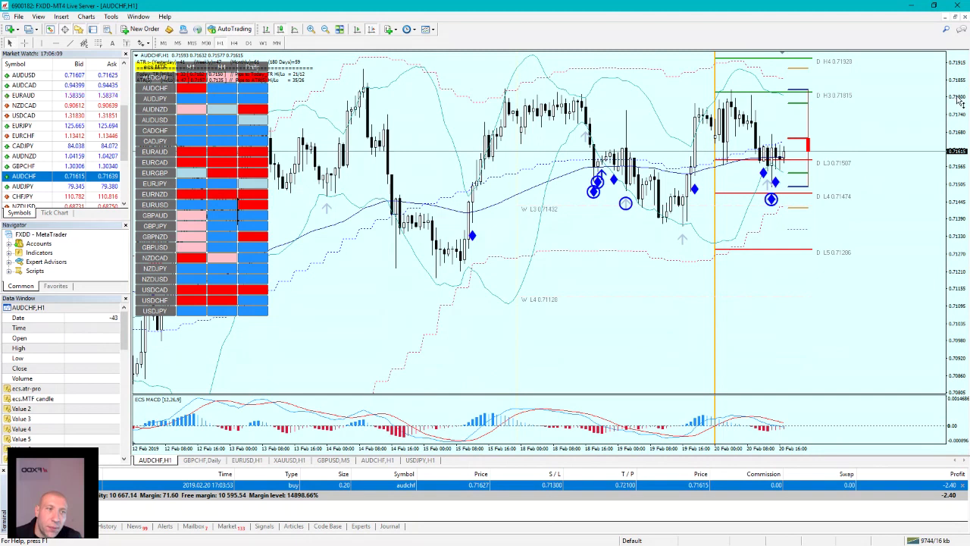
pyautogui.moveTo(960, 102); pyautogui.dragTo(960, 114)
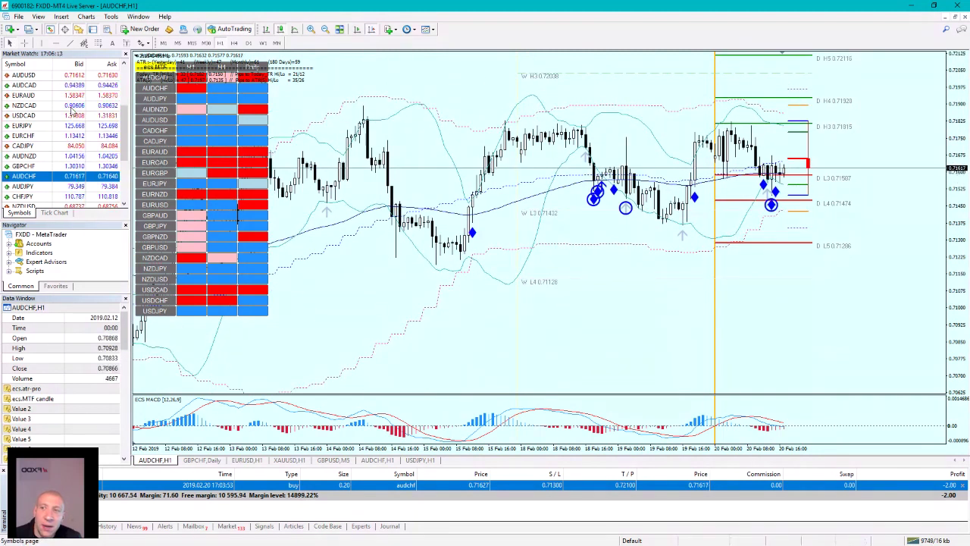
# - Switch the AUDCHF H1 chart with the pair table to CADCHF again
pyautogui.scroll(-1, 72, 150)
pyautogui.scroll(-1, 69, 150)
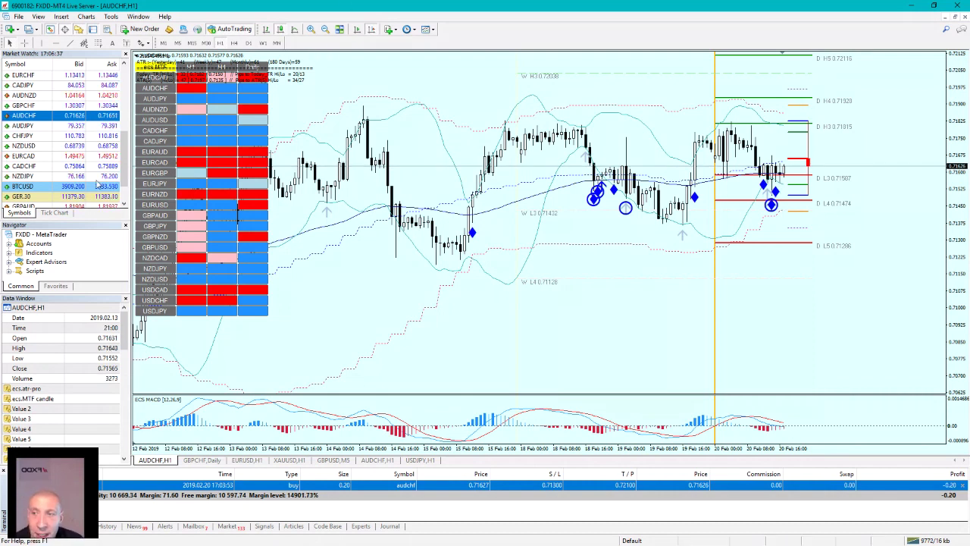
pyautogui.moveTo(90, 167); pyautogui.dragTo(800, 220)
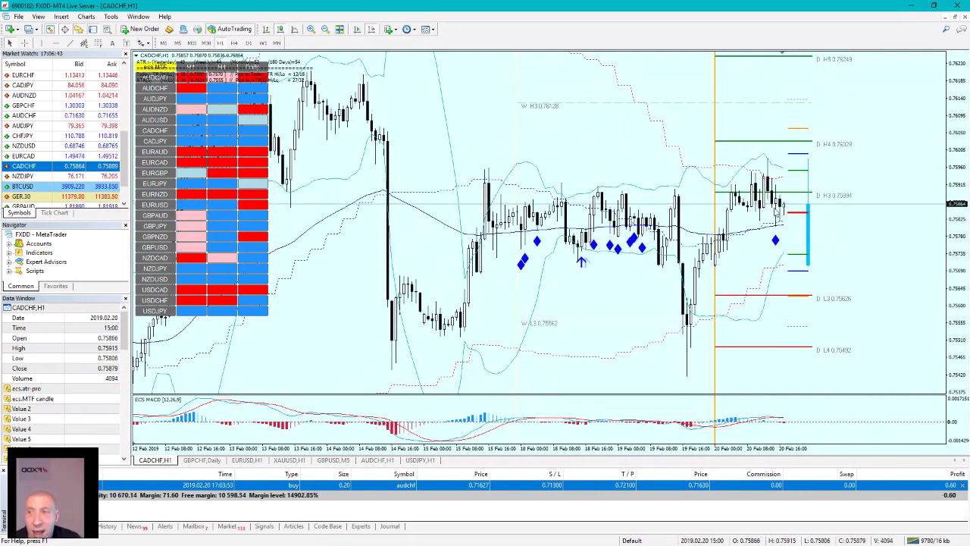
pyautogui.scroll(5, 72, 150)
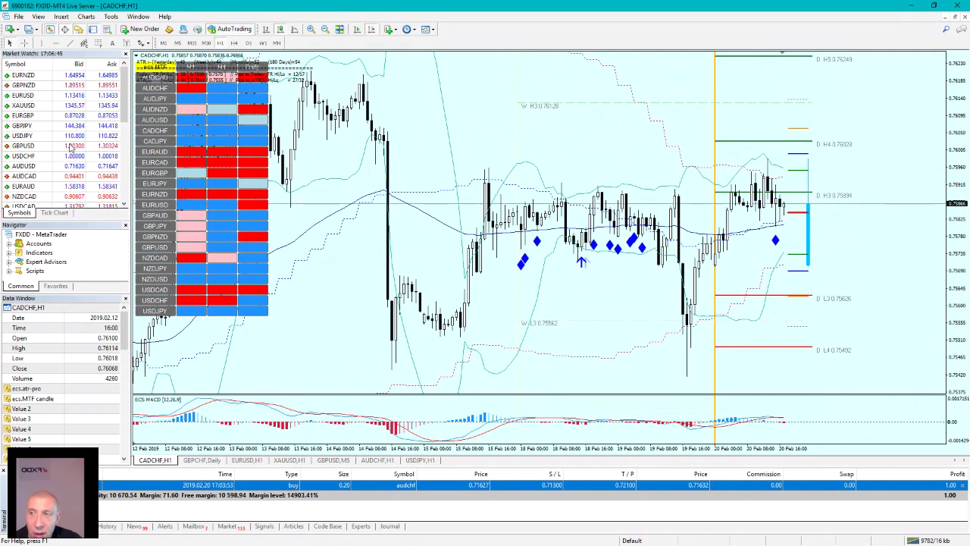
# - Load GBPAUD from Market Watch into the H1 chart and measure the distance from the current price down to D L4
pyautogui.scroll(-3, 68, 148)
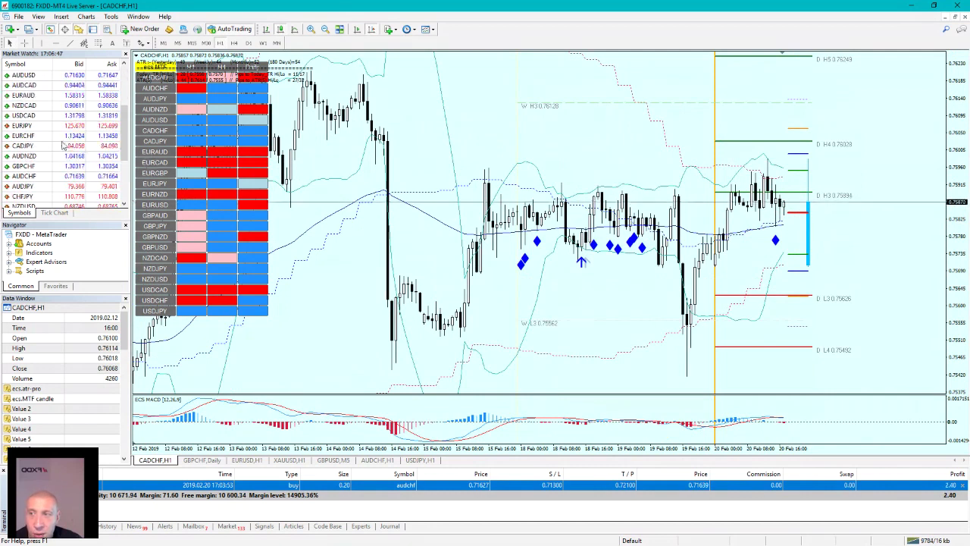
pyautogui.scroll(-3, 62, 144)
pyautogui.click(57, 177)
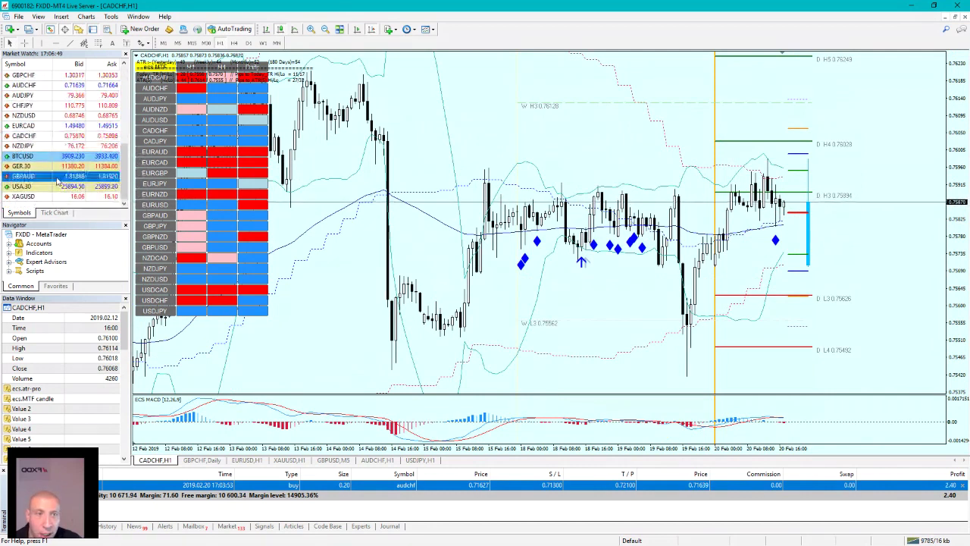
pyautogui.moveTo(57, 180); pyautogui.dragTo(694, 113)
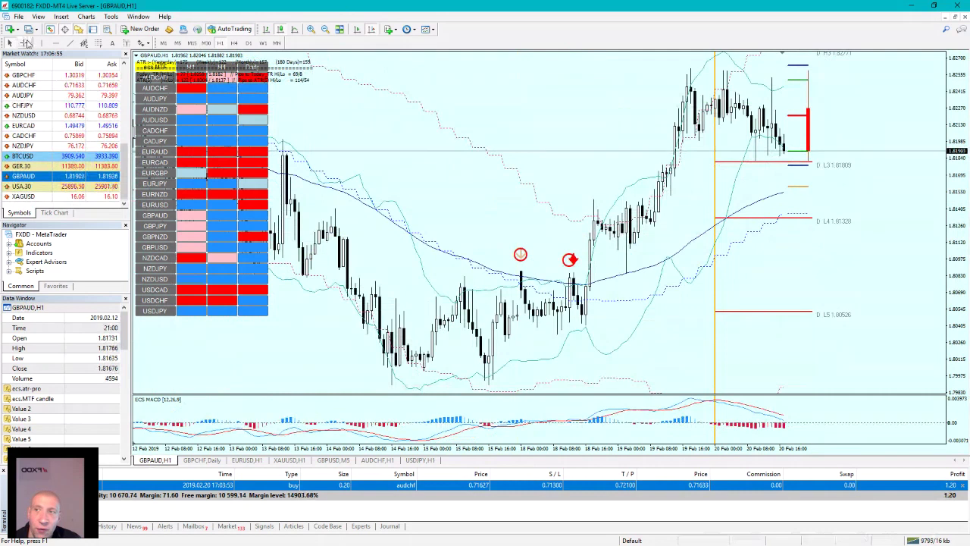
pyautogui.middleClick(784, 160)
pyautogui.moveTo(785, 151); pyautogui.dragTo(781, 217)
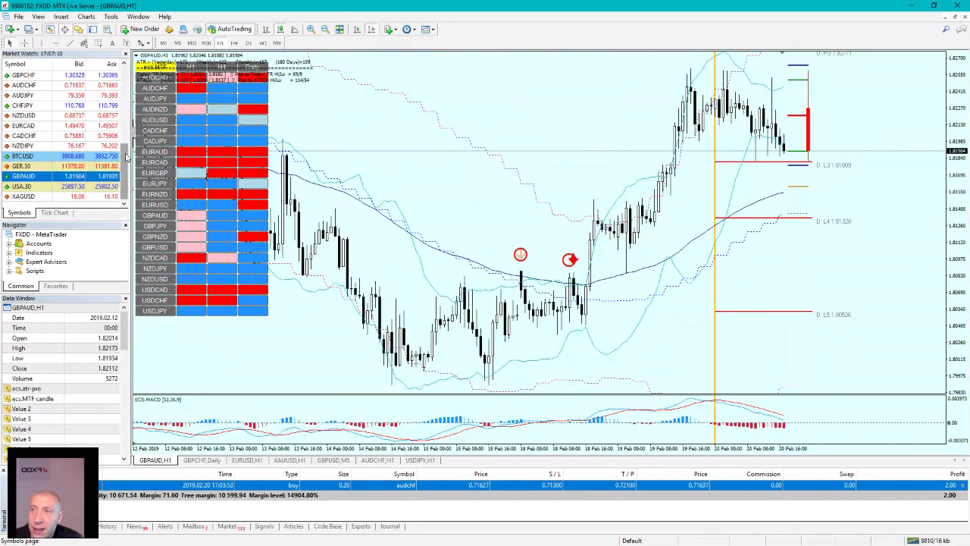
# - Move AUDCHF up the Market Watch list so it sits directly below EURUSD
pyautogui.scroll(3, 127, 155)
pyautogui.moveTo(74, 163); pyautogui.dragTo(64, 91)
pyautogui.moveTo(65, 149); pyautogui.dragTo(57, 104)
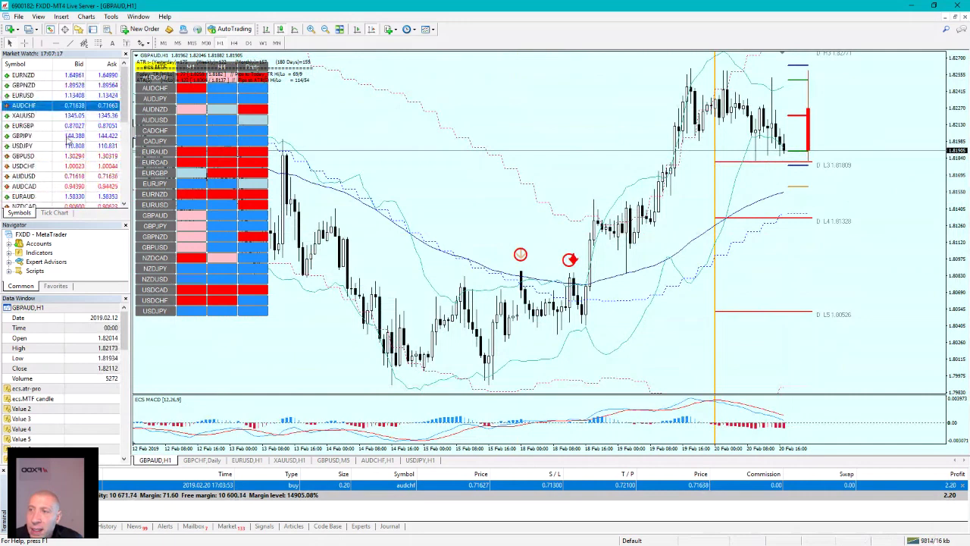
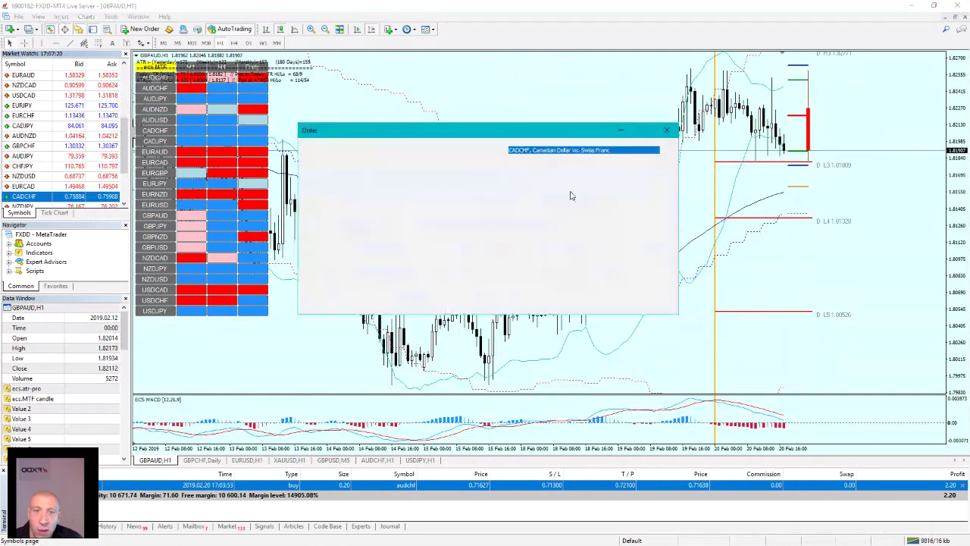
# - Place an instant-execution buy order for 0.20 lots of CADCHF and dismiss the order window
pyautogui.click(618, 279)
pyautogui.press('Return')
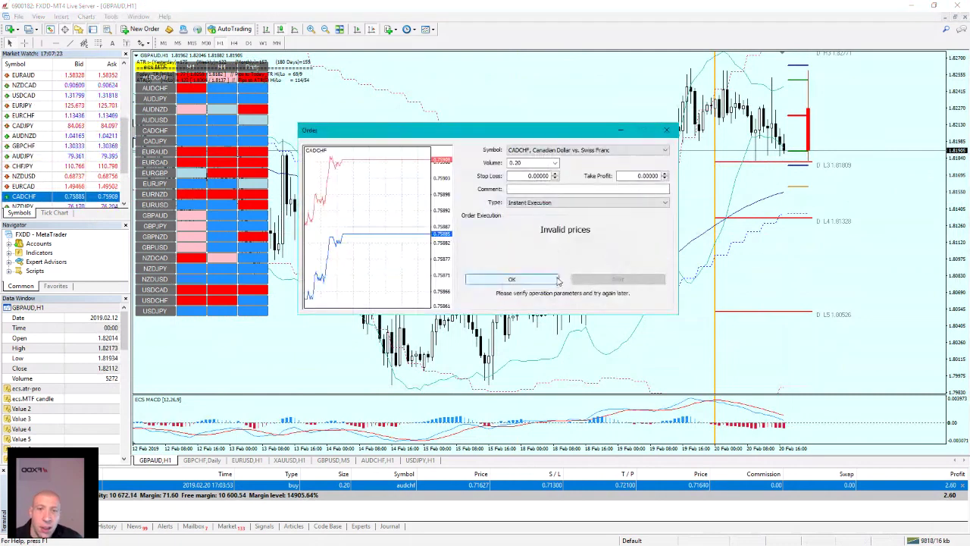
pyautogui.click(620, 257)
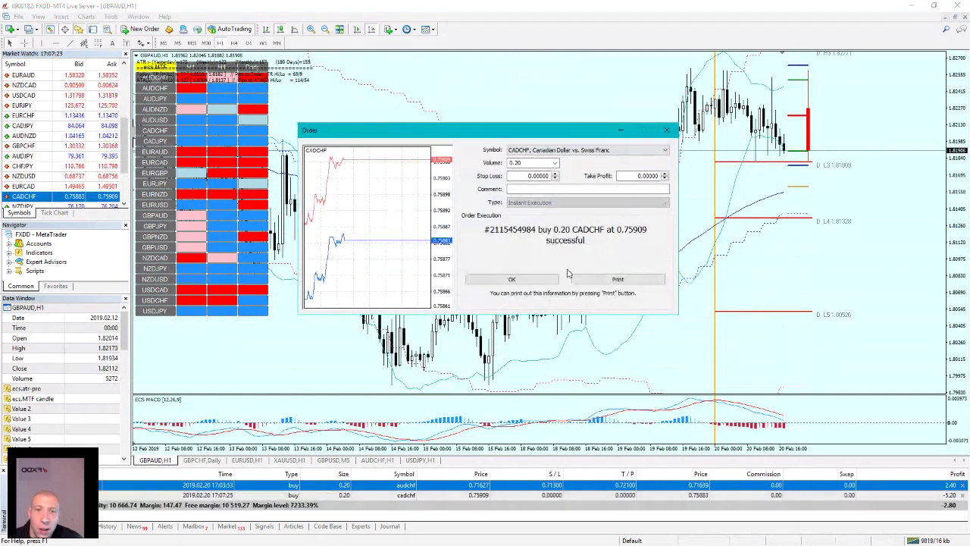
pyautogui.press('Return')
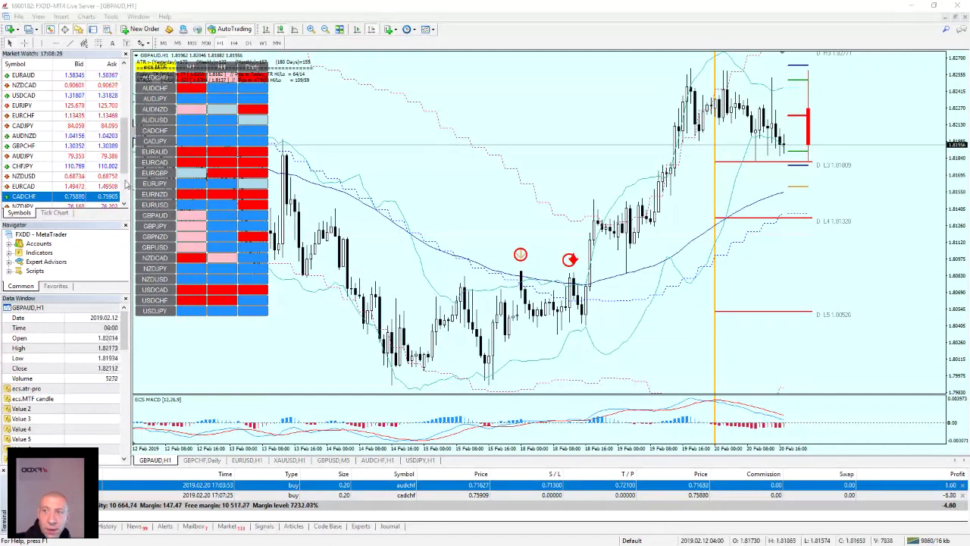
# - Move CADCHF up the Market Watch list to just below NZDCAD and load it into the H1 chart
pyautogui.scroll(4, 117, 129)
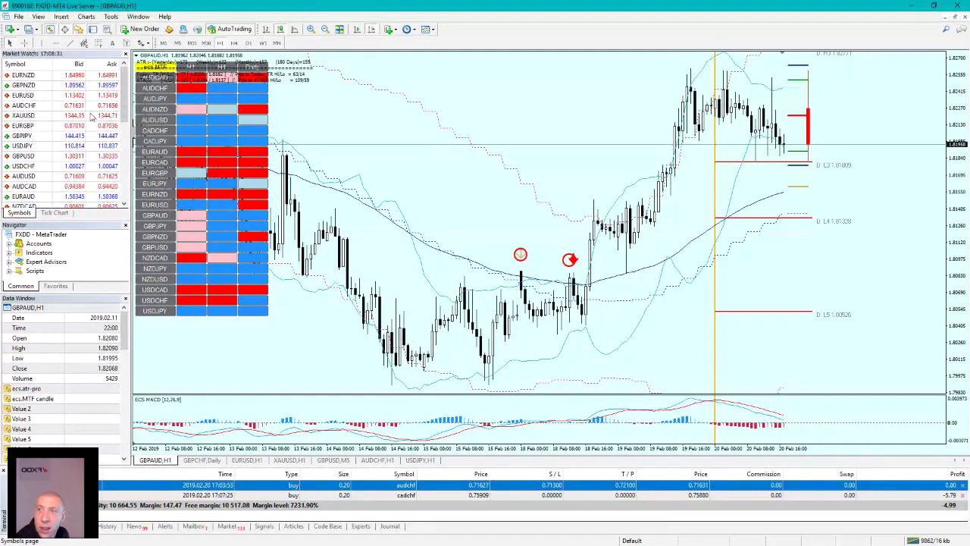
pyautogui.scroll(-2, 96, 138)
pyautogui.scroll(-2, 97, 138)
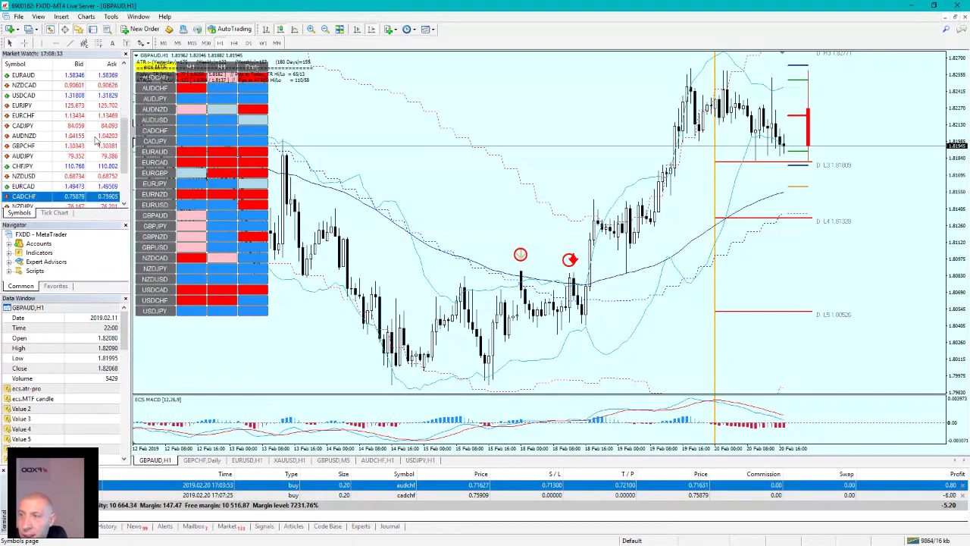
pyautogui.click(76, 196)
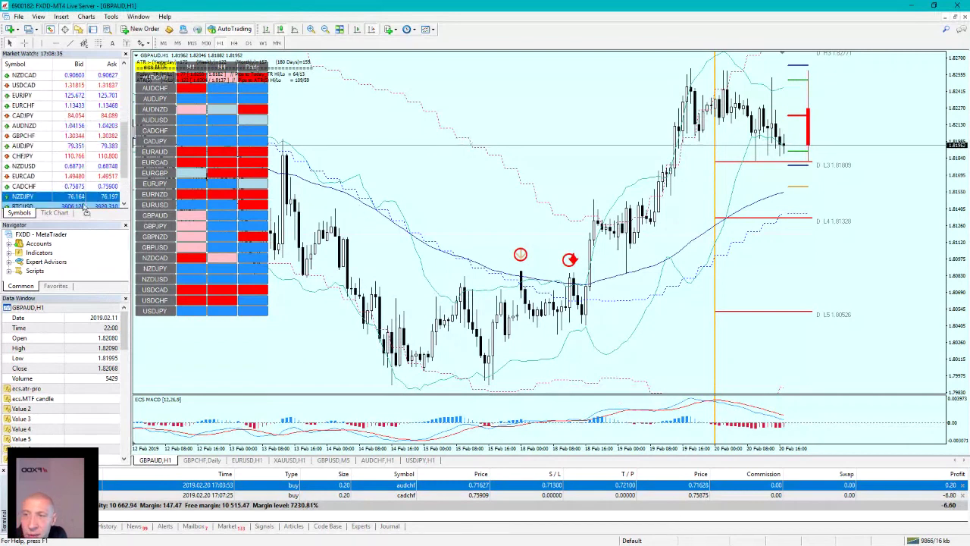
pyautogui.scroll(-1, 75, 142)
pyautogui.moveTo(63, 89); pyautogui.dragTo(63, 85)
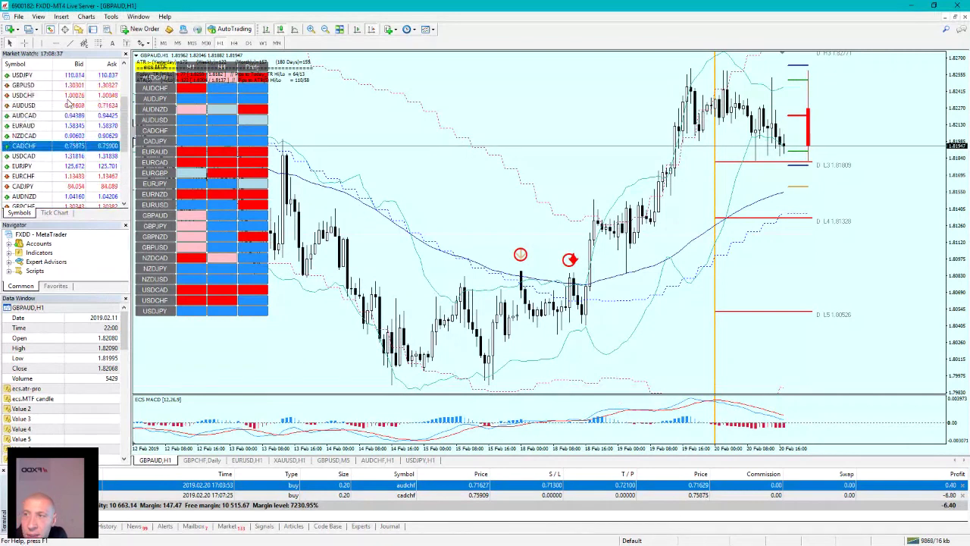
pyautogui.moveTo(402, 169); pyautogui.dragTo(401, 164)
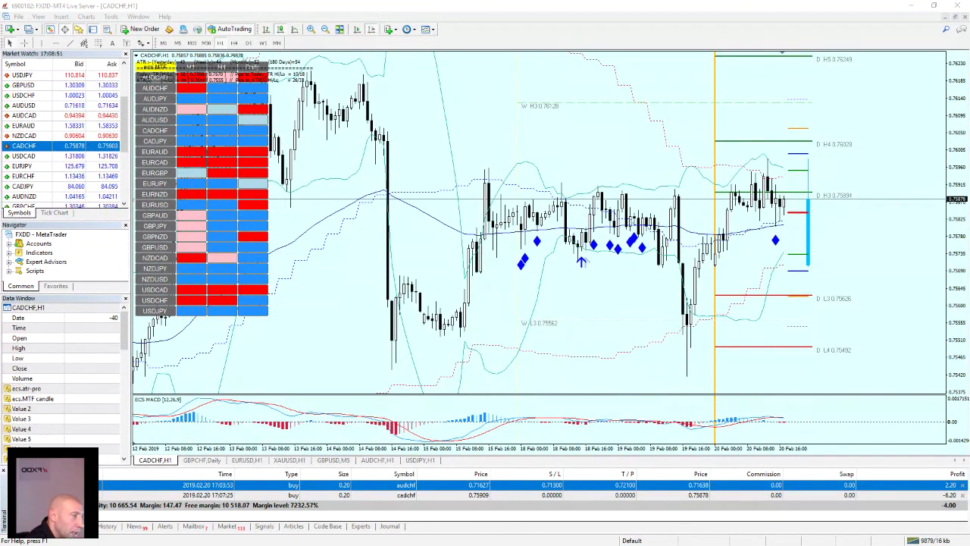
pyautogui.click(787, 272)
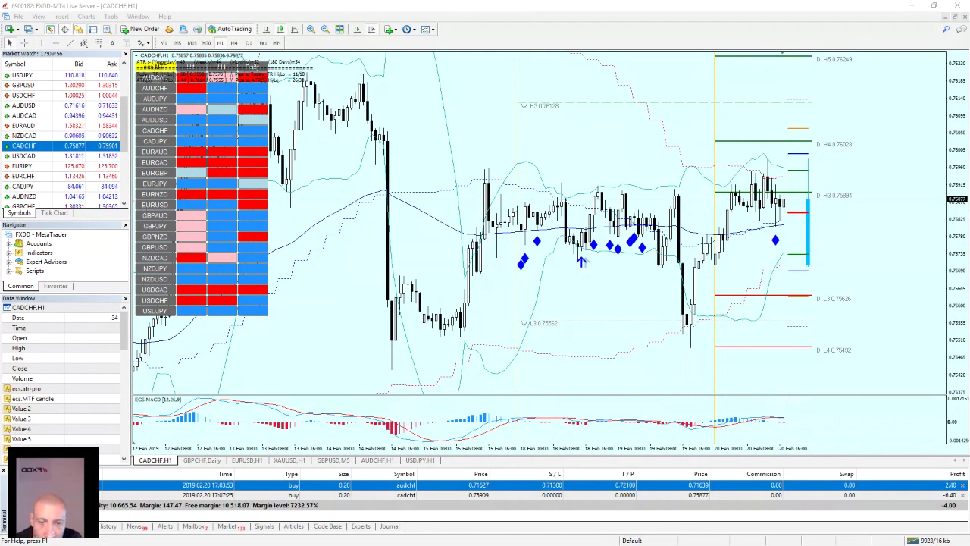
# - Open the CADCHF buy position for modification and set its stop loss to 0.75480
pyautogui.doubleClick(561, 495)
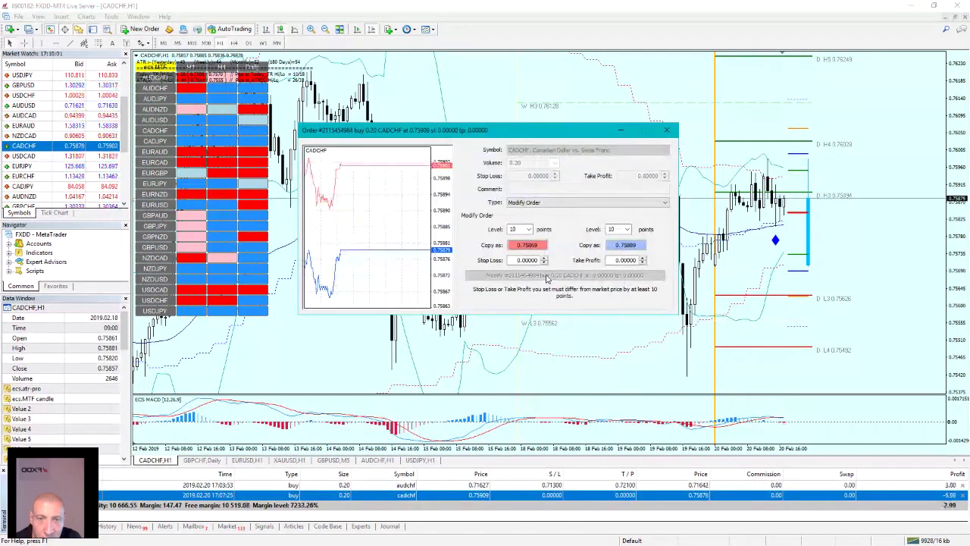
pyautogui.click(530, 245)
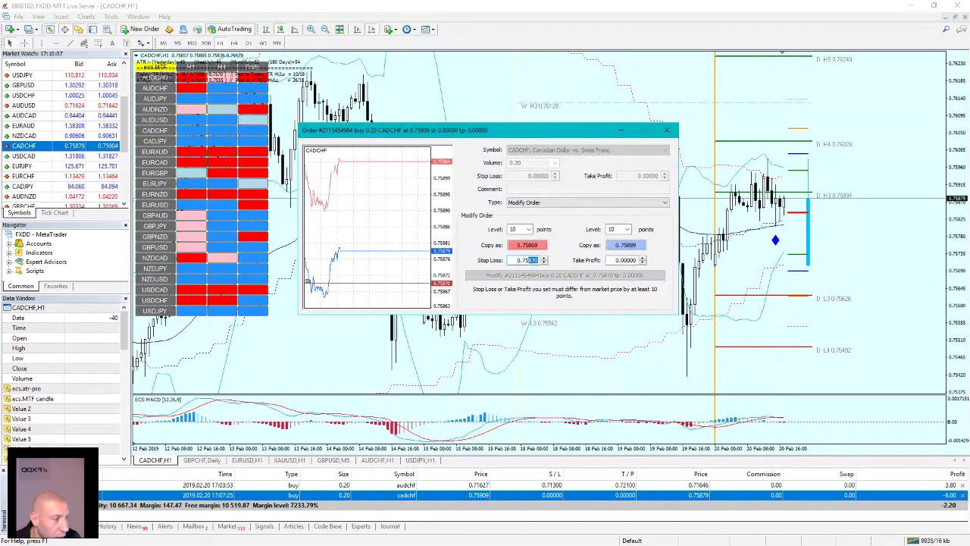
pyautogui.write('500')
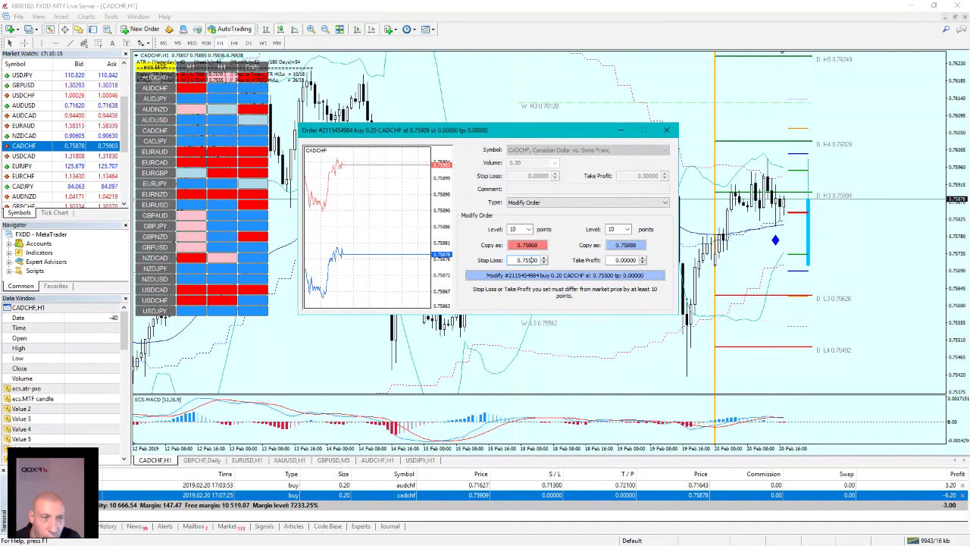
pyautogui.click(803, 335)
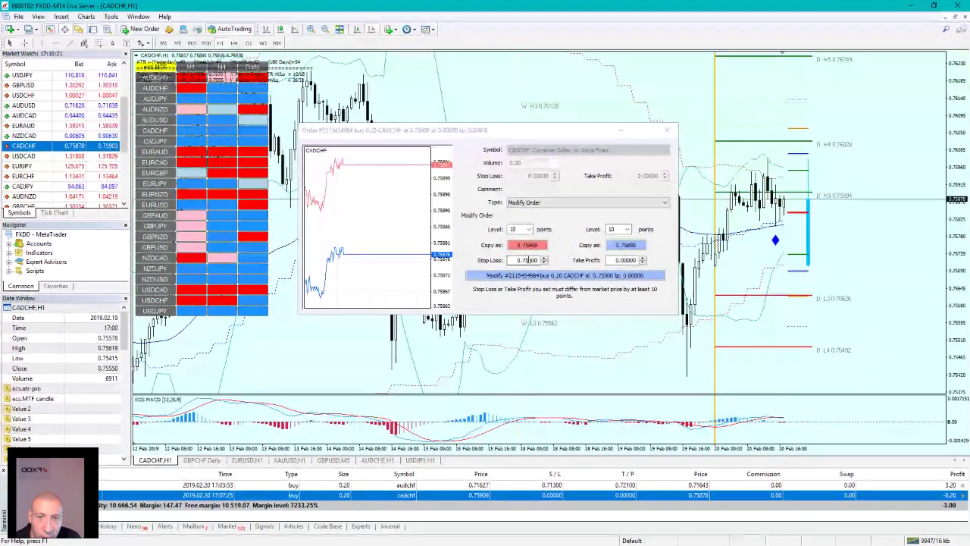
pyautogui.click(527, 260)
pyautogui.press('BackSpace')
pyautogui.press('BackSpace')
pyautogui.write('48')
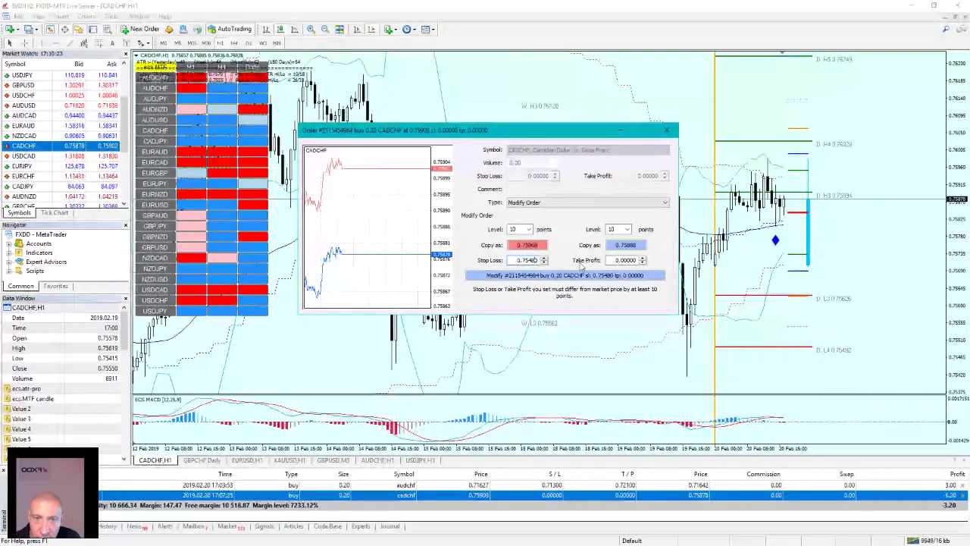
# - Set the CADCHF position's take profit to 0.76200, submit the modification and dismiss the order window
pyautogui.click(625, 245)
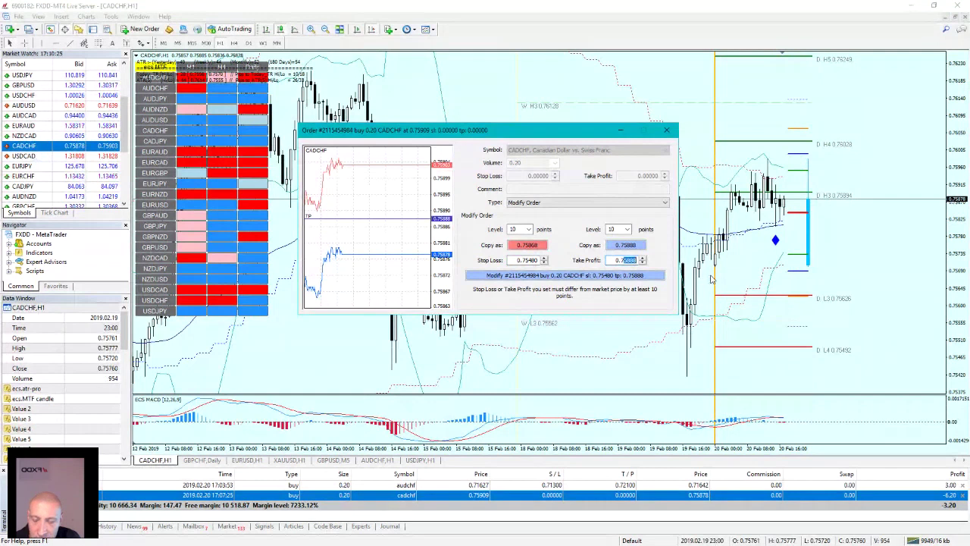
pyautogui.write('6200')
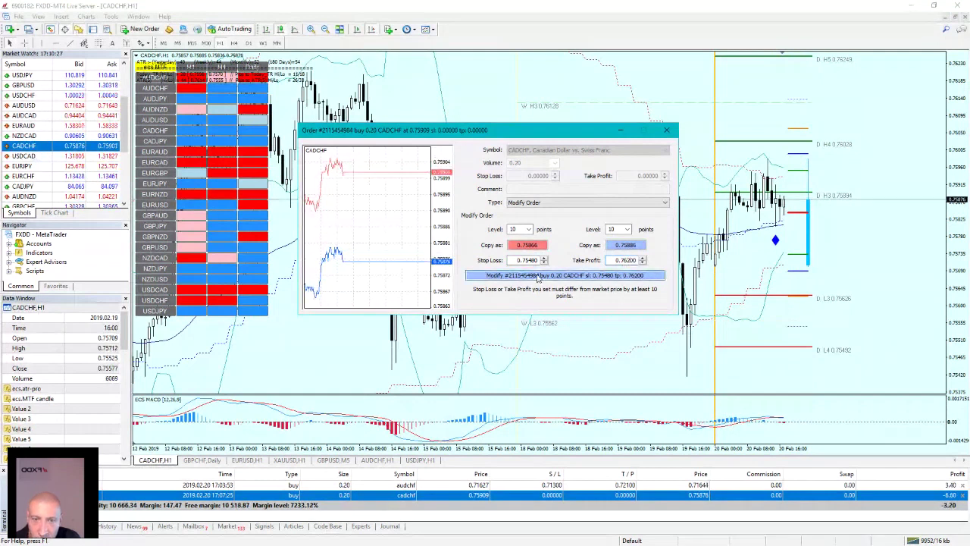
pyautogui.click(538, 276)
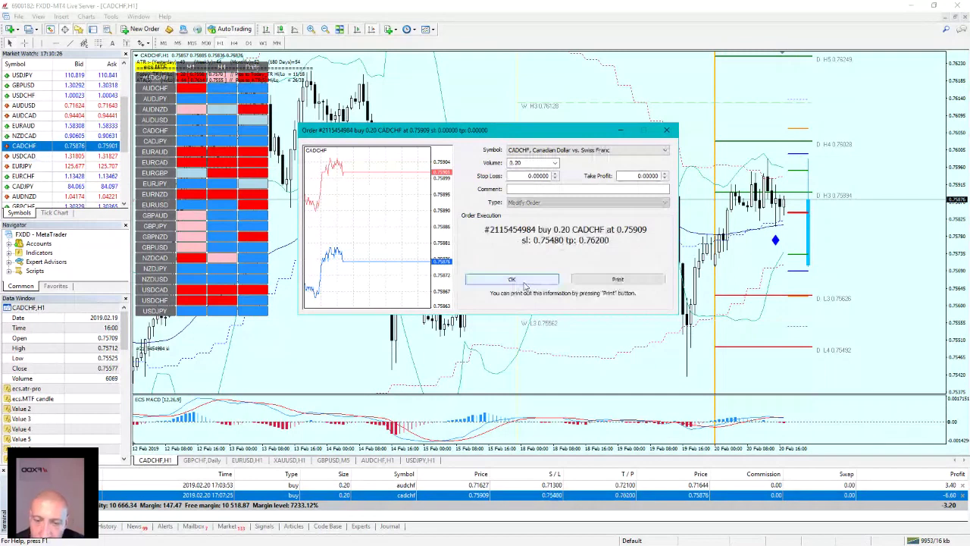
pyautogui.click(524, 283)
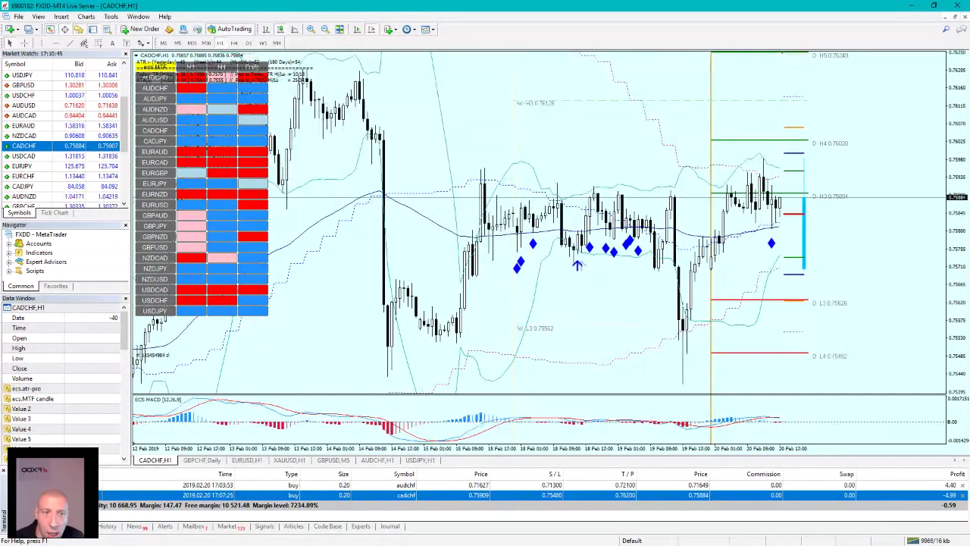
# - Move CADCHF and AUDCHF to the top of the Market Watch list
pyautogui.scroll(-2, 70, 106)
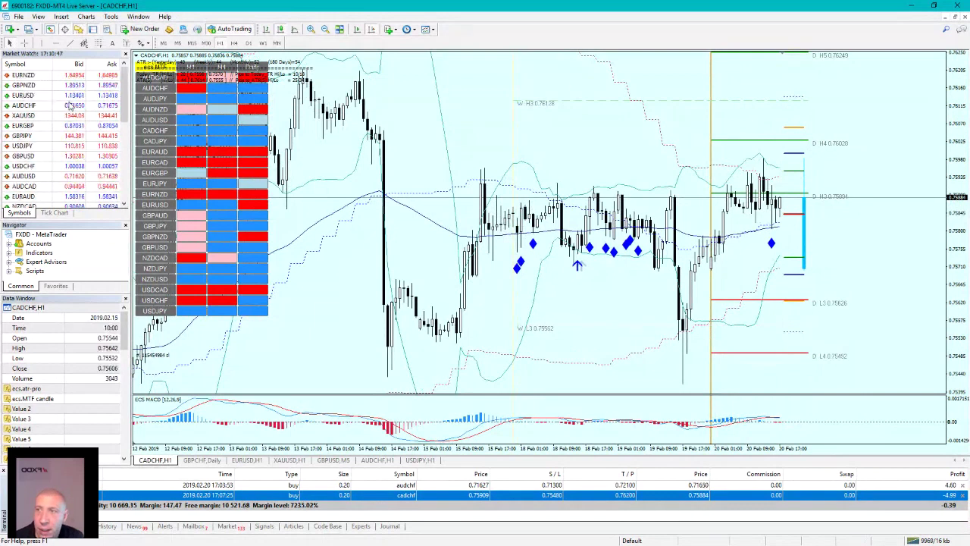
pyautogui.scroll(3, 70, 113)
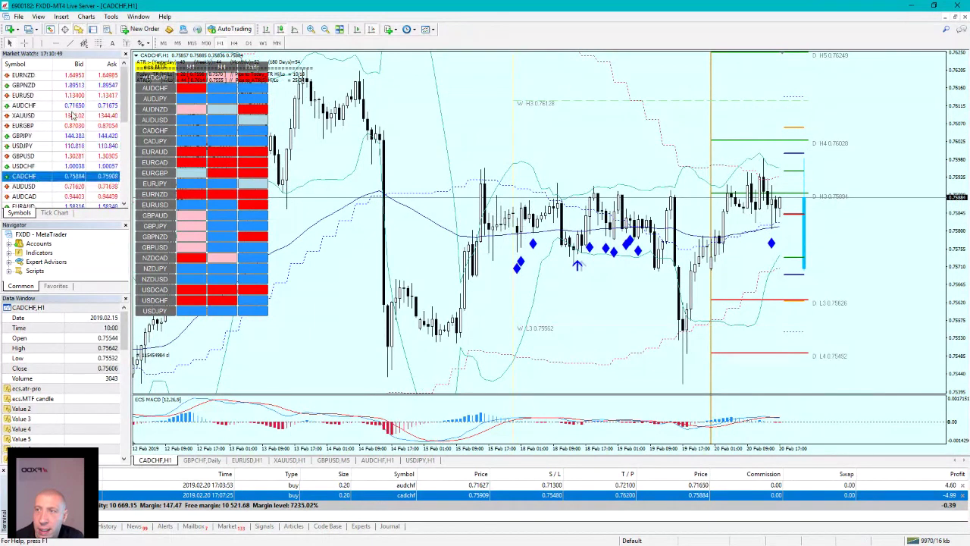
pyautogui.click(67, 106)
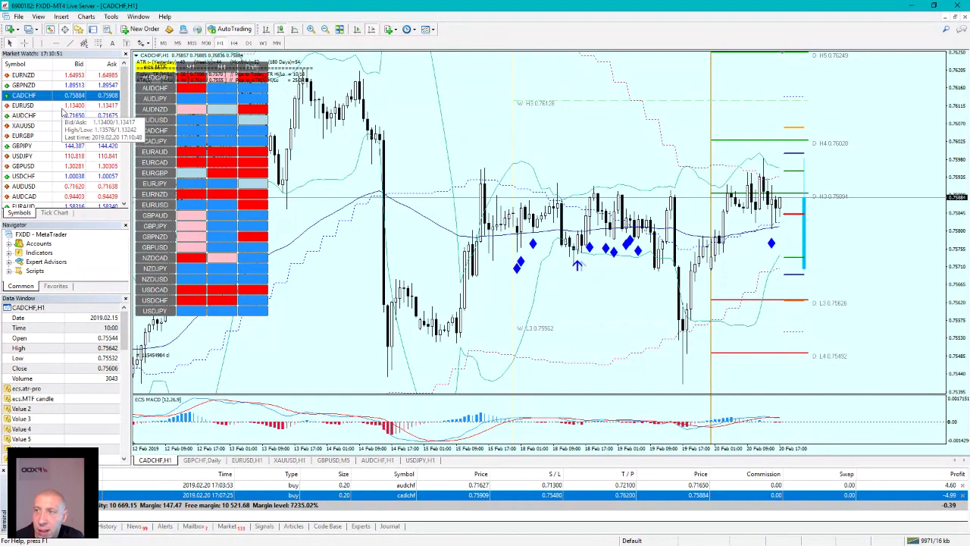
# - Review AUDCHF and CADCHF in turn on the H1 chart with the pair table
pyautogui.moveTo(67, 106); pyautogui.dragTo(489, 190)
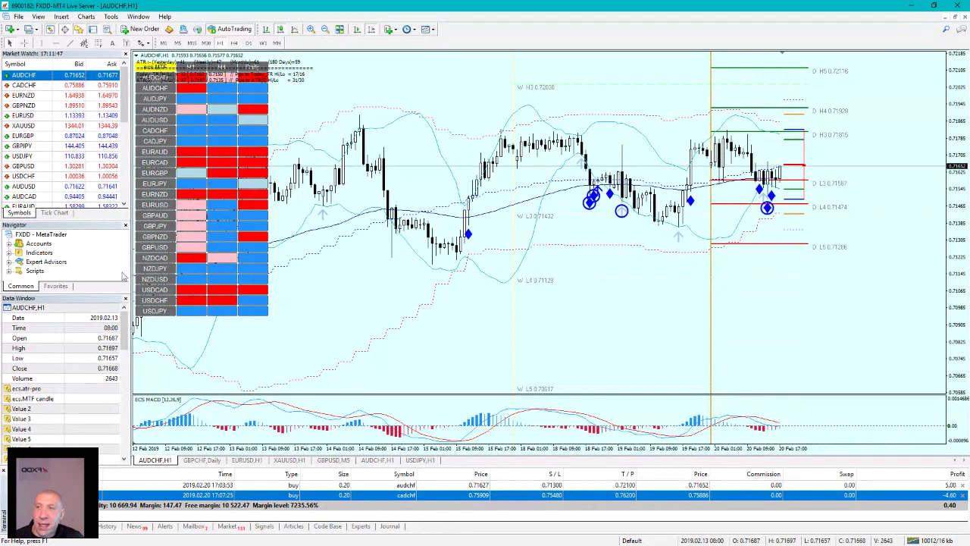
pyautogui.moveTo(91, 86); pyautogui.dragTo(569, 157)
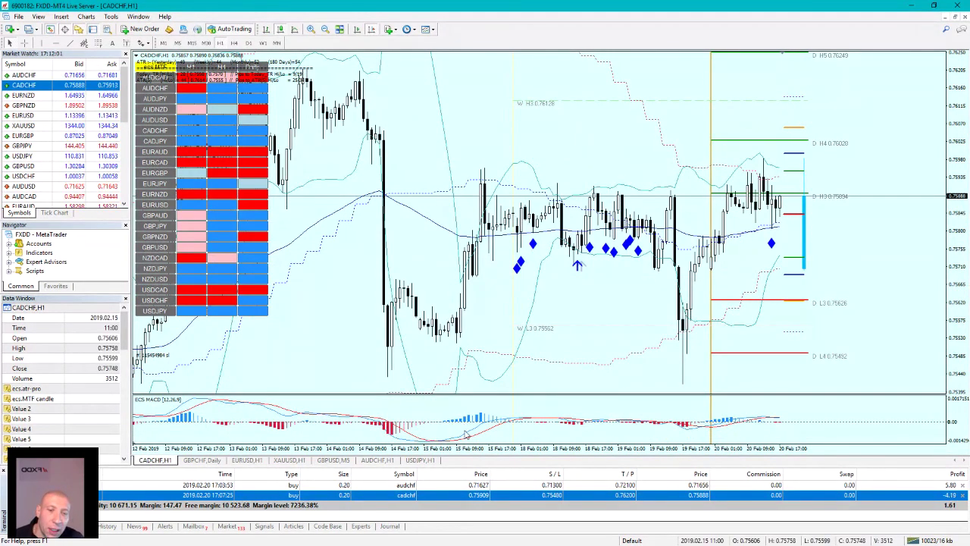
pyautogui.scroll(2, 614, 286)
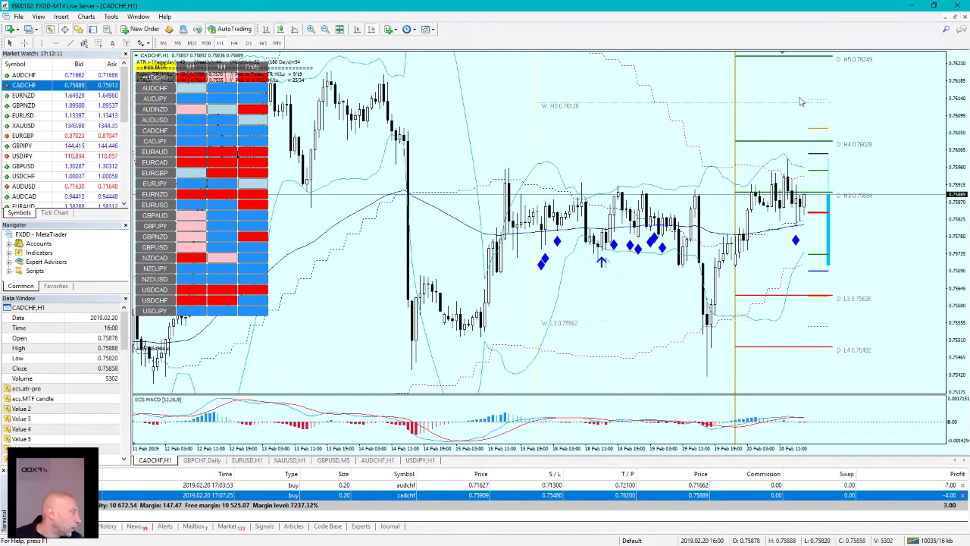
# - Load USDJPY and then EURUSD into the H1 chart, and compress the EURUSD price scale to view D H3
pyautogui.moveTo(76, 156); pyautogui.dragTo(487, 174)
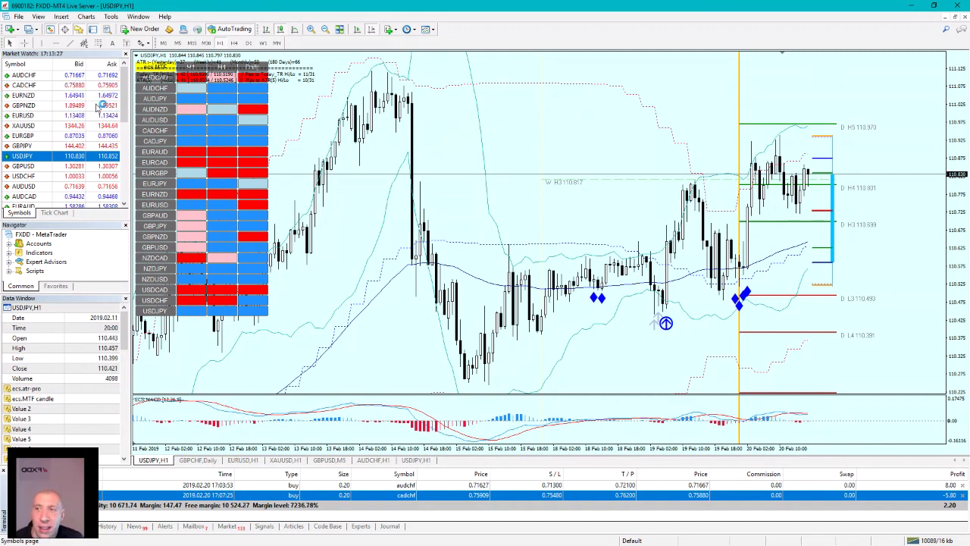
pyautogui.moveTo(101, 99)
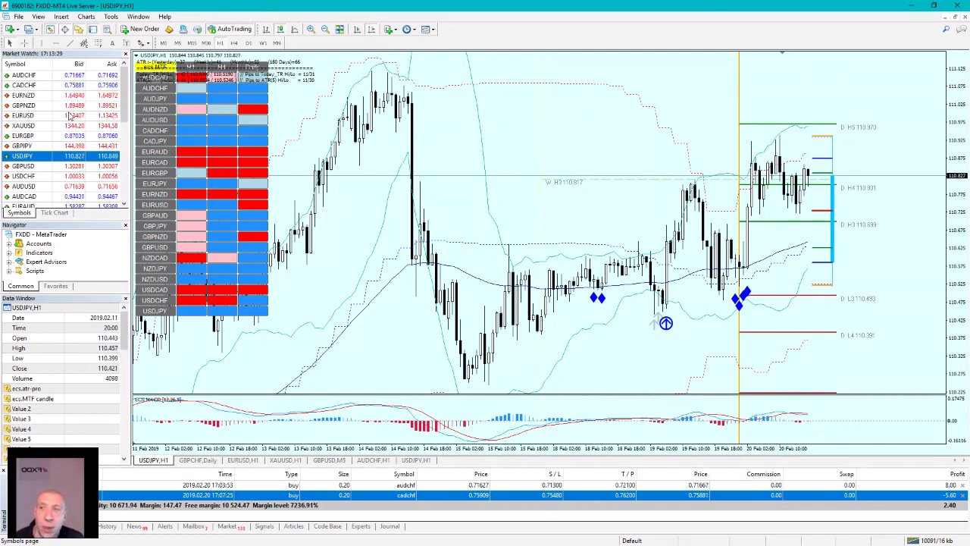
pyautogui.moveTo(79, 119)
pyautogui.moveTo(107, 125)
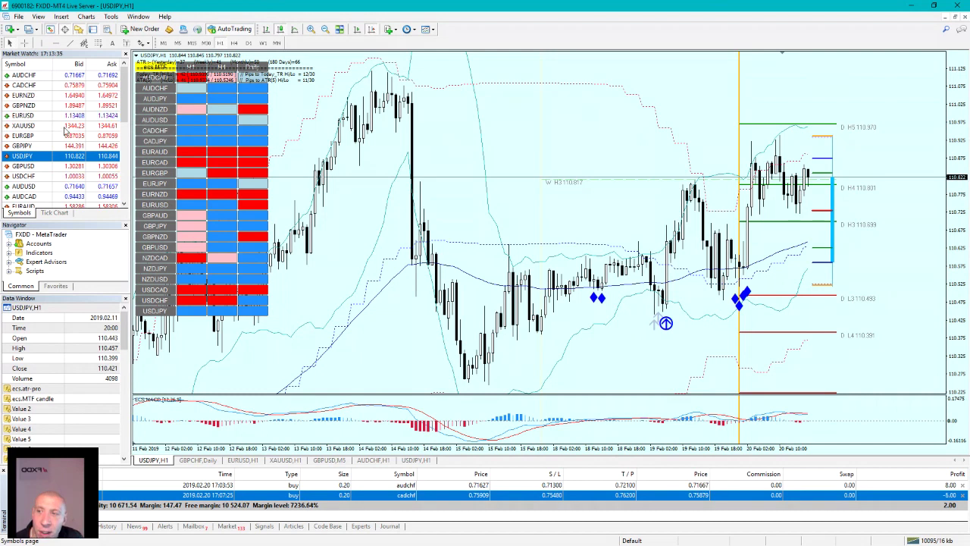
pyautogui.moveTo(69, 116); pyautogui.dragTo(482, 191)
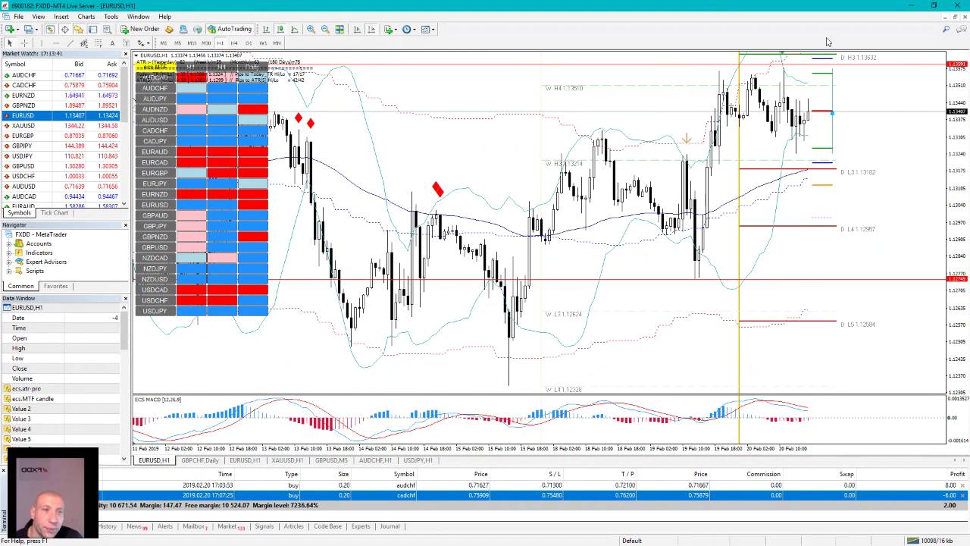
pyautogui.moveTo(947, 144); pyautogui.dragTo(853, 149)
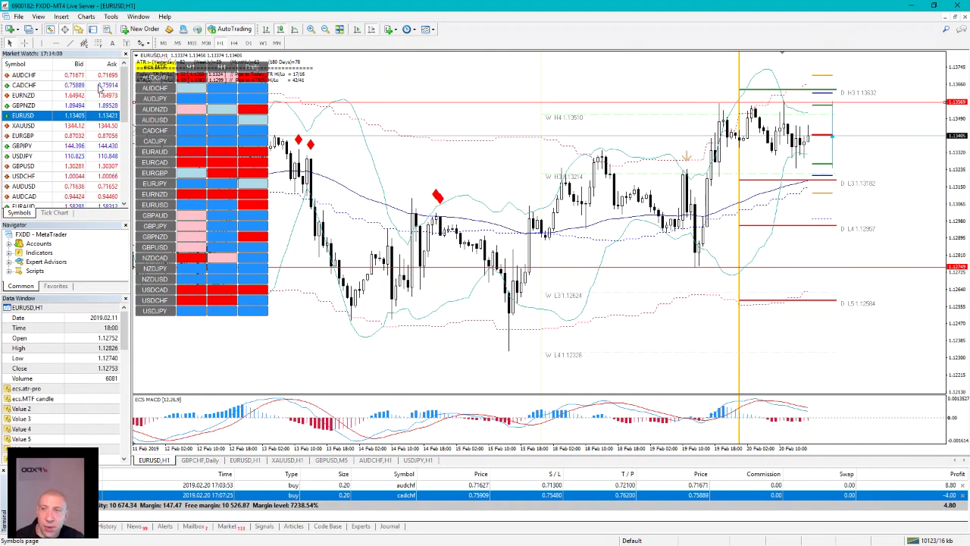
# - Check the two open pairs on the H1 chart, going from CADCHF to AUDCHF and back to CADCHF
pyautogui.moveTo(99, 87); pyautogui.dragTo(545, 172)
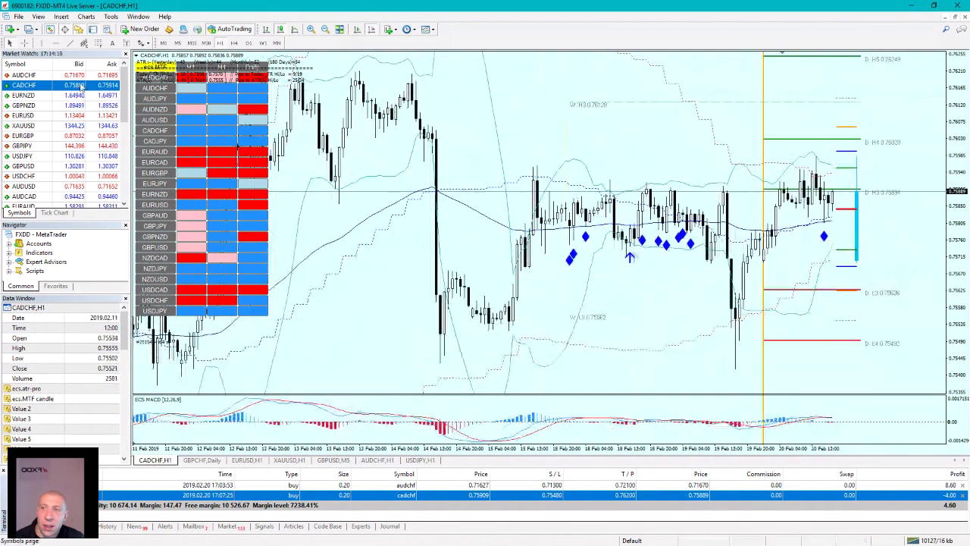
pyautogui.press('Up')
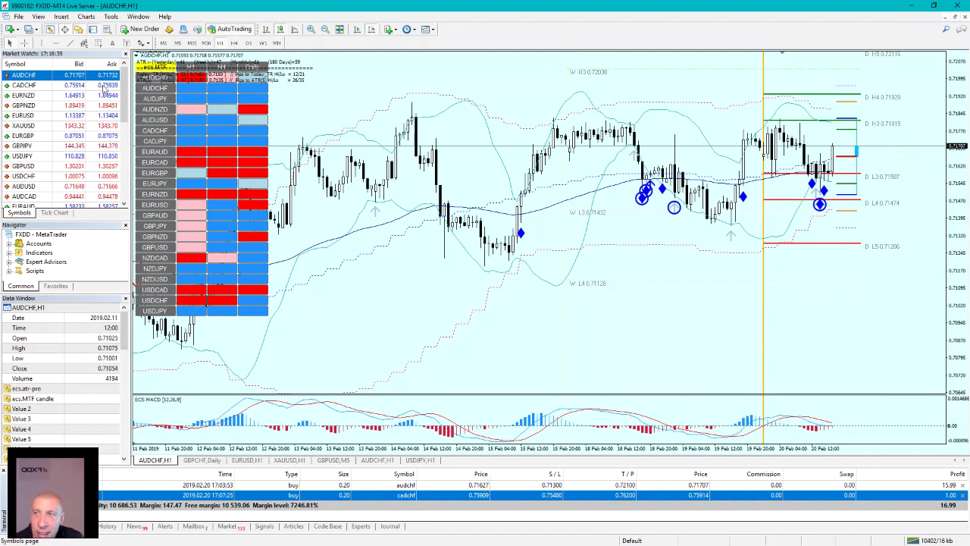
pyautogui.moveTo(103, 85); pyautogui.dragTo(513, 149)
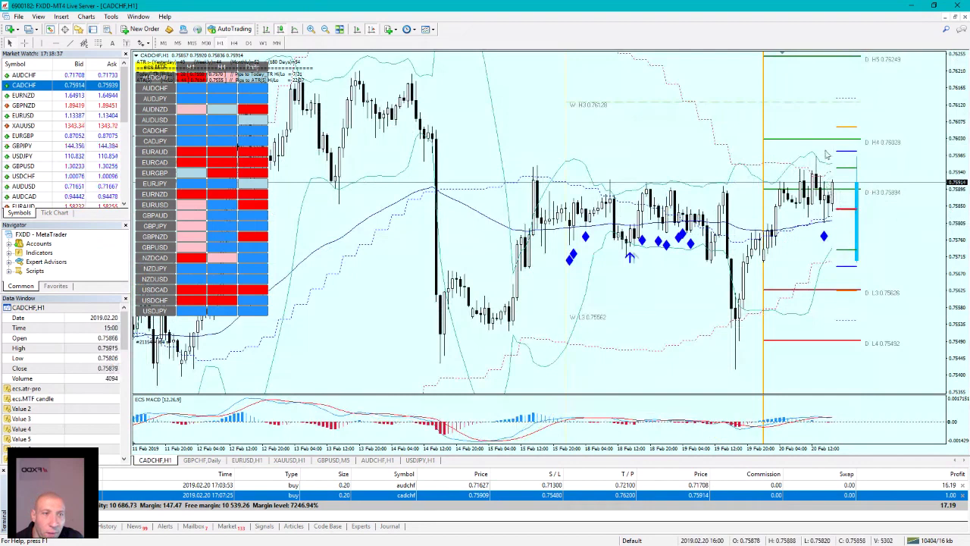